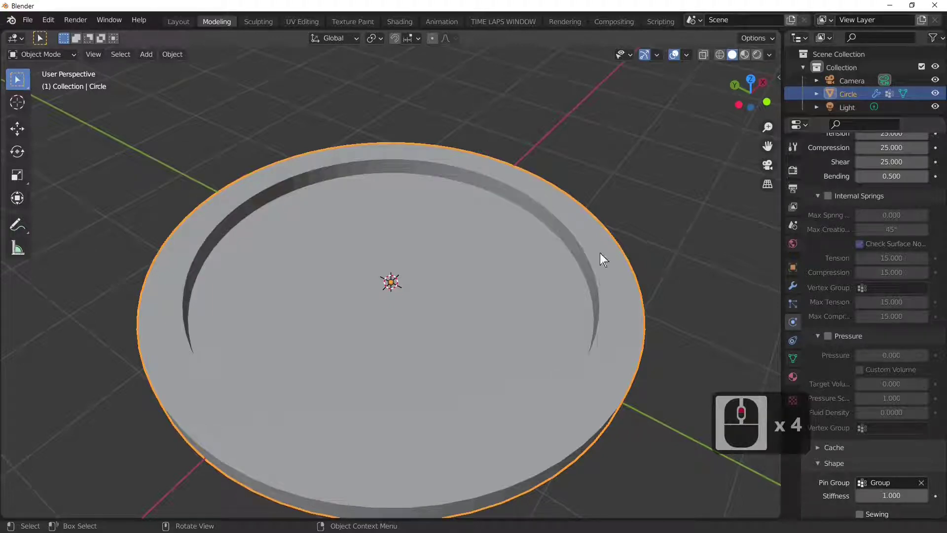
# - Play the cloth simulation to frame 121, apply Shade Smooth to the lid, and replay it
pyautogui.press('space')
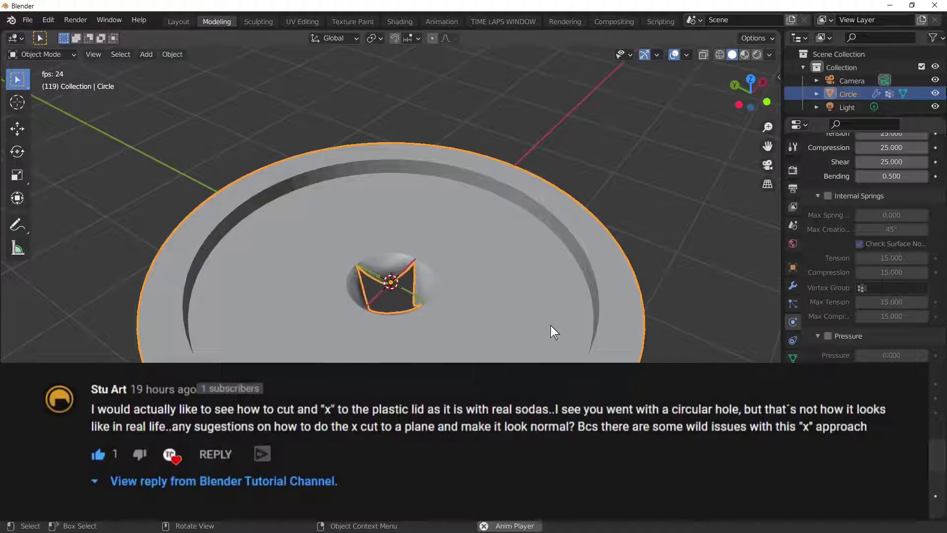
pyautogui.press('space')
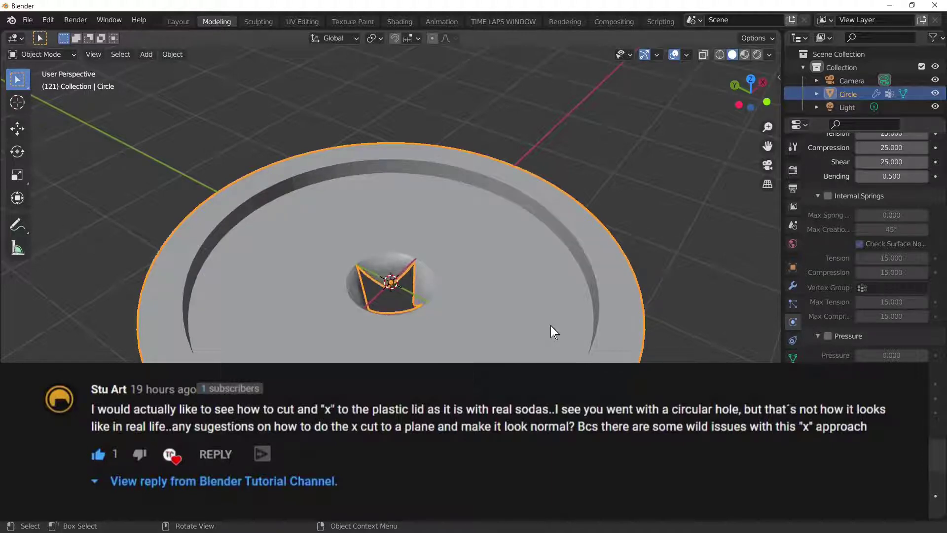
pyautogui.rightClick(526, 315)
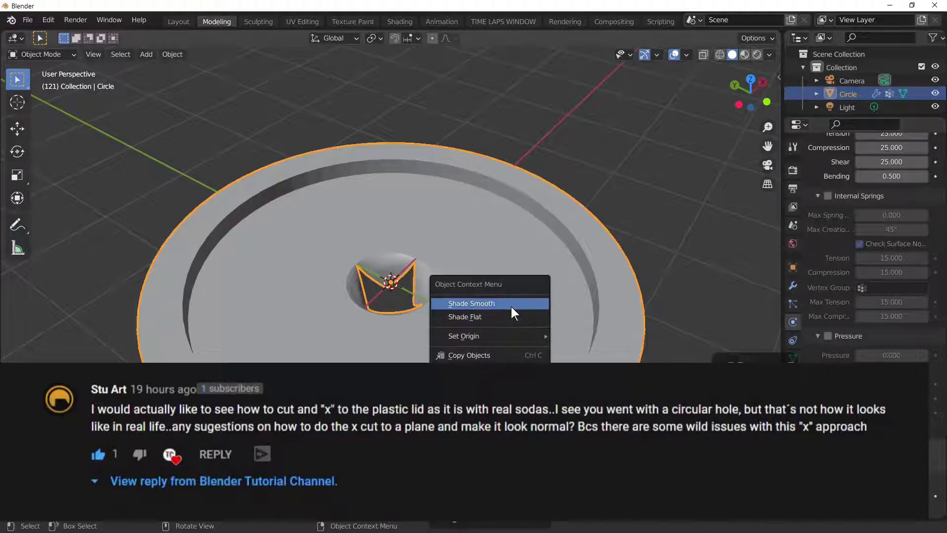
pyautogui.click(511, 307)
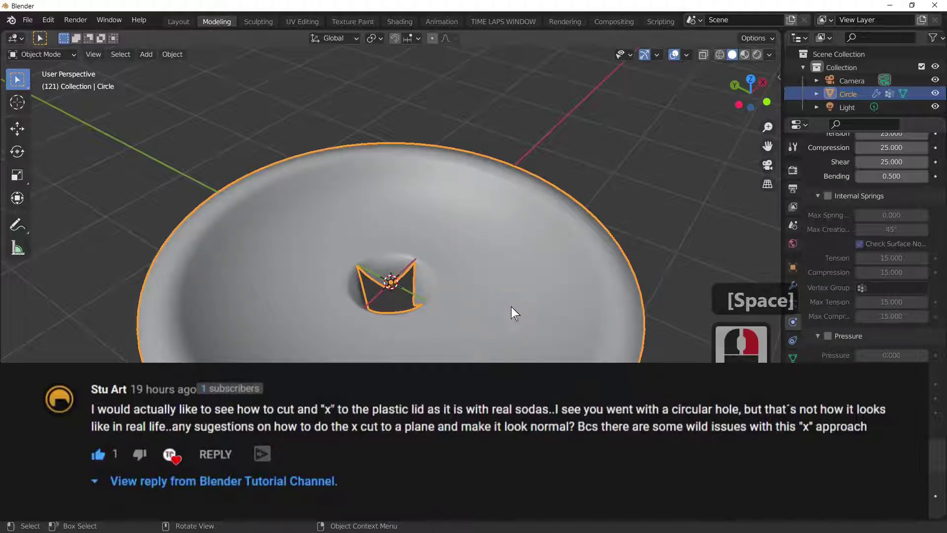
pyautogui.press('space')
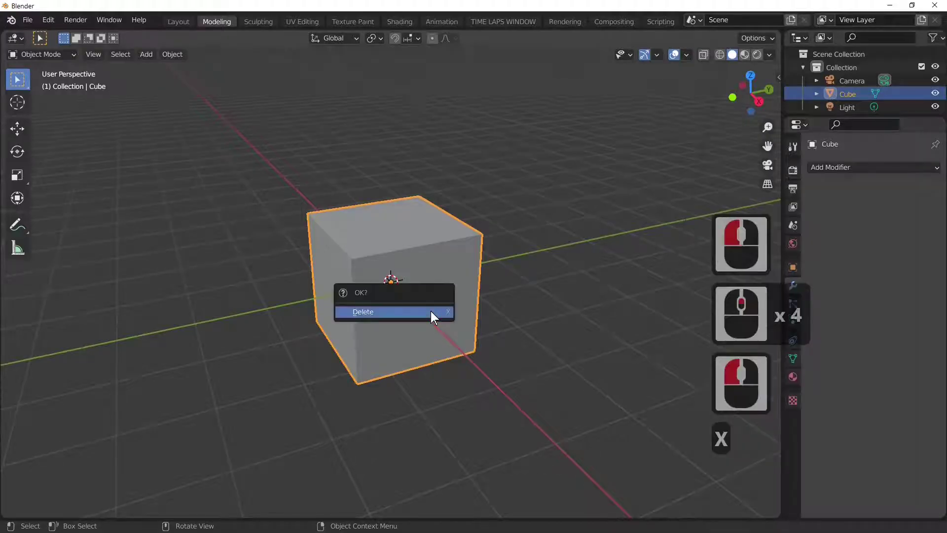
# - Delete the default cube and add a circle mesh with 64 vertices
pyautogui.click(431, 312)
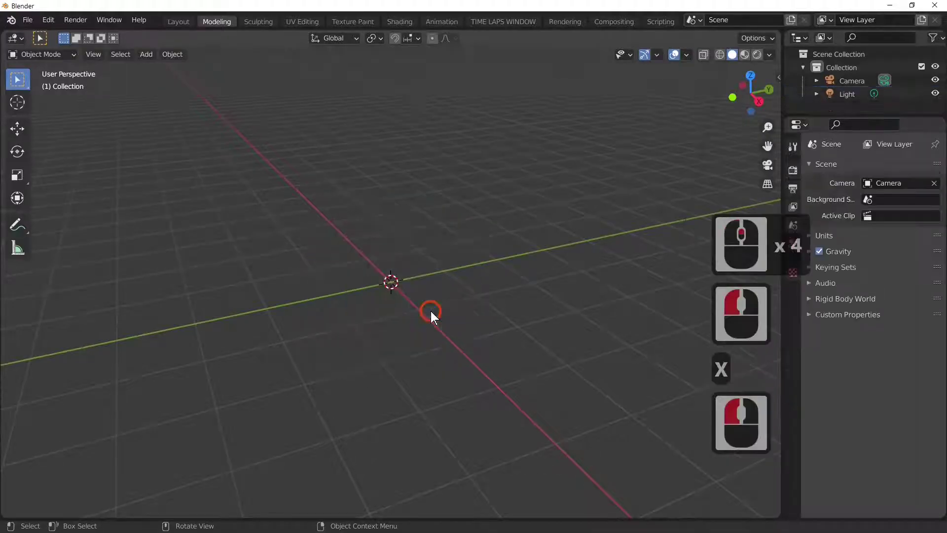
pyautogui.click(155, 58)
pyautogui.moveTo(164, 66)
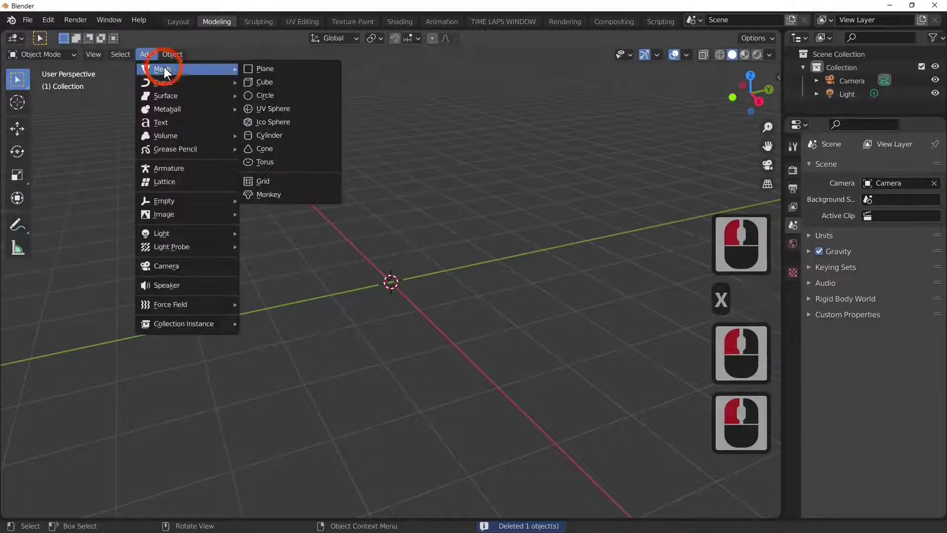
pyautogui.click(289, 98)
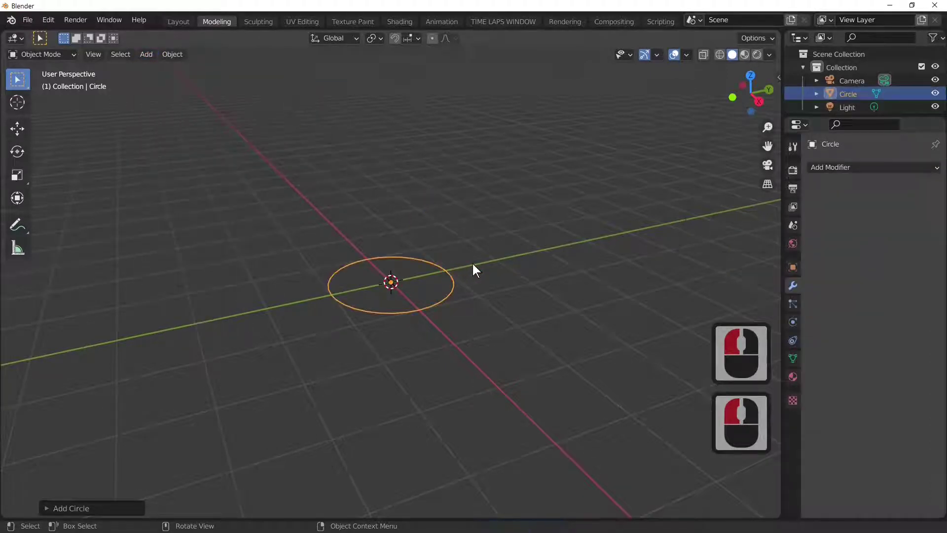
pyautogui.click(100, 503)
pyautogui.click(173, 365)
pyautogui.doubleClick(171, 367)
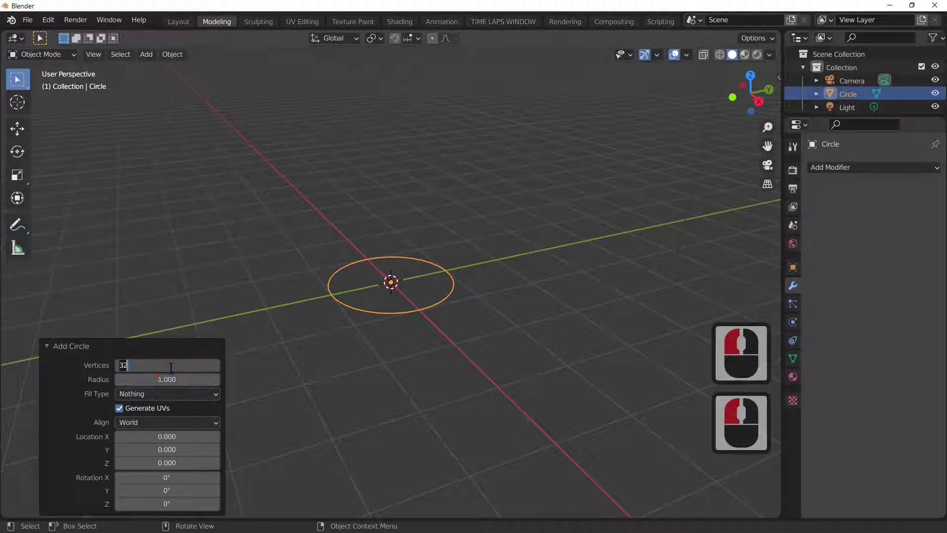
pyautogui.write('64')
pyautogui.press('Return')
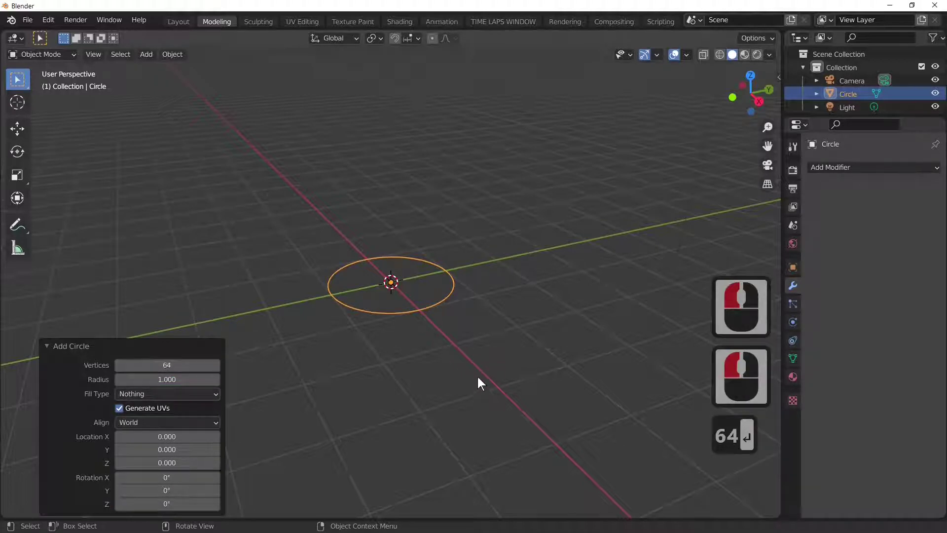
# - Scale the circle up by about 1.813
pyautogui.scroll(4, 471, 381)
pyautogui.press('s')
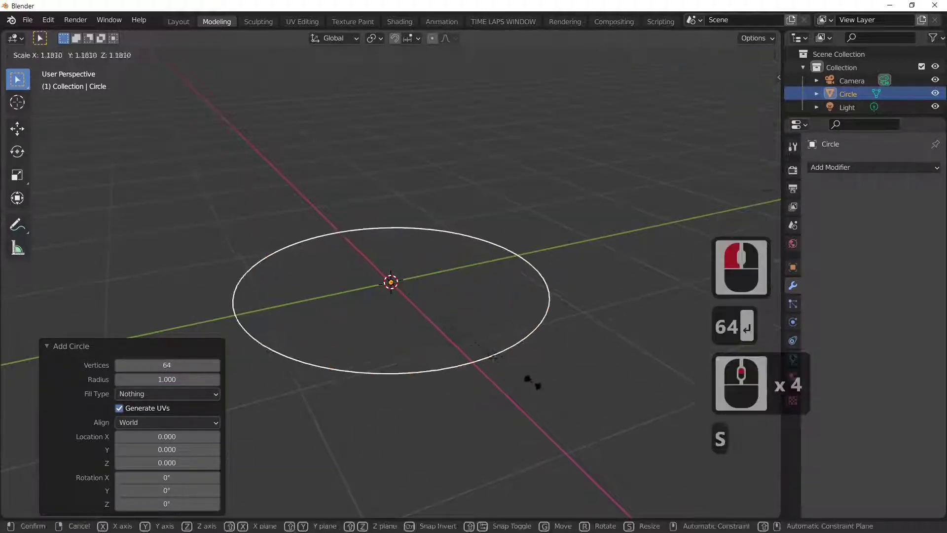
pyautogui.click(603, 398)
pyautogui.scroll(-3, 602, 397)
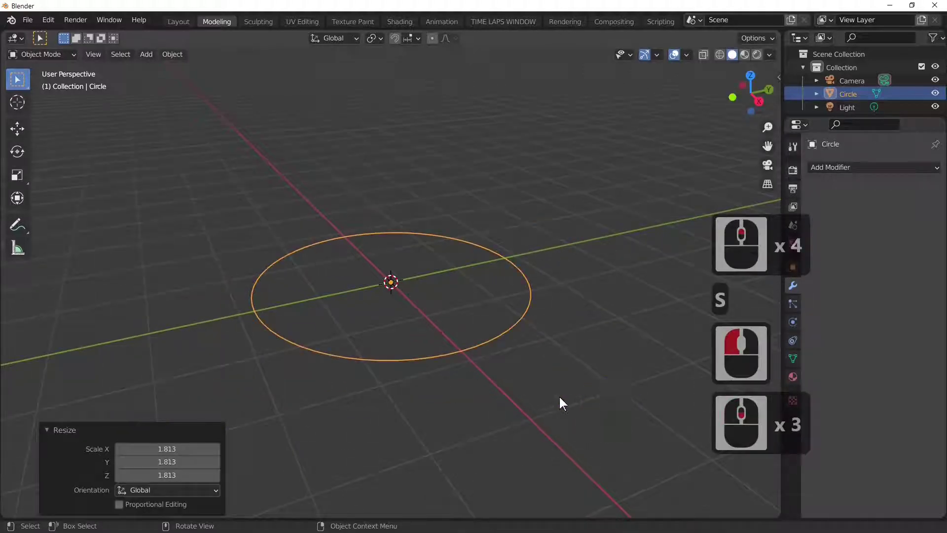
# - Extrude the circle up into a rim wall, then outward into a flat band at 1.196 scale
pyautogui.press('Tab')
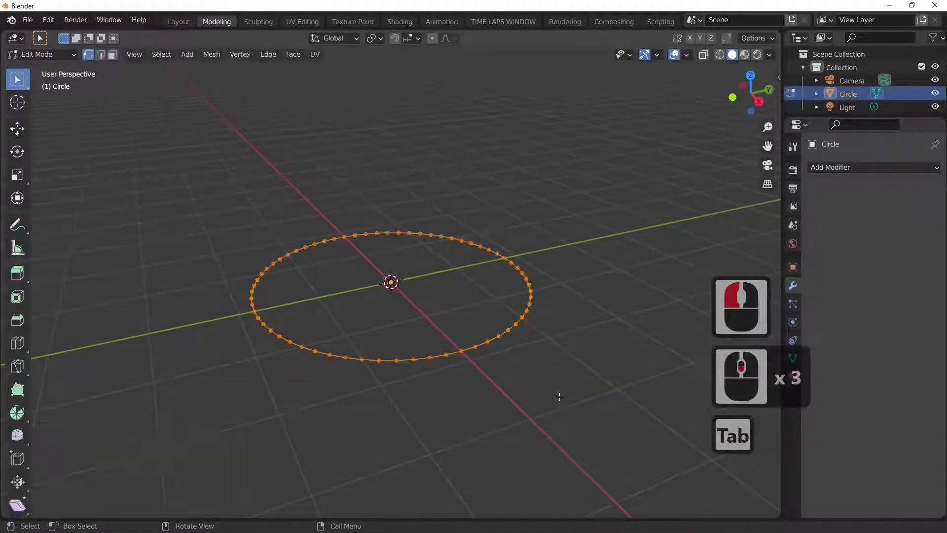
pyautogui.press('e')
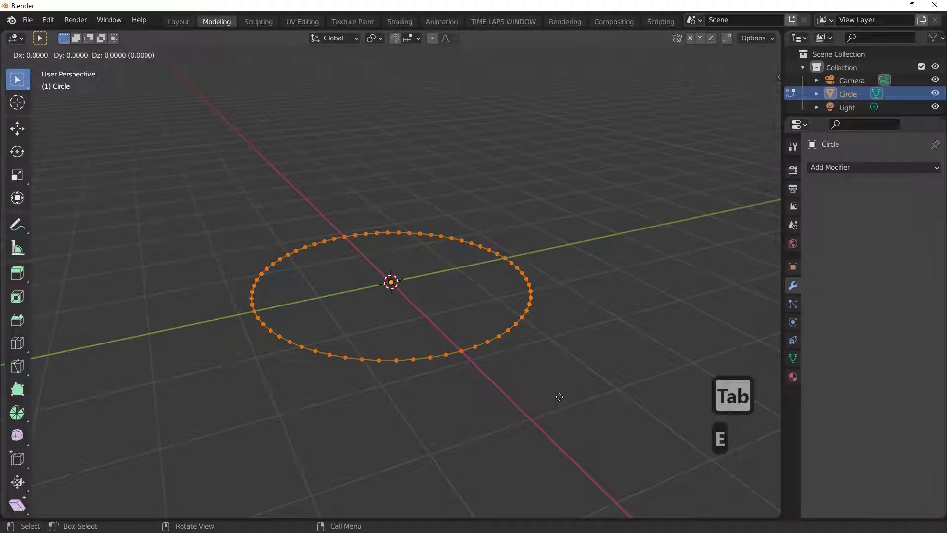
pyautogui.press('z')
pyautogui.click(560, 387)
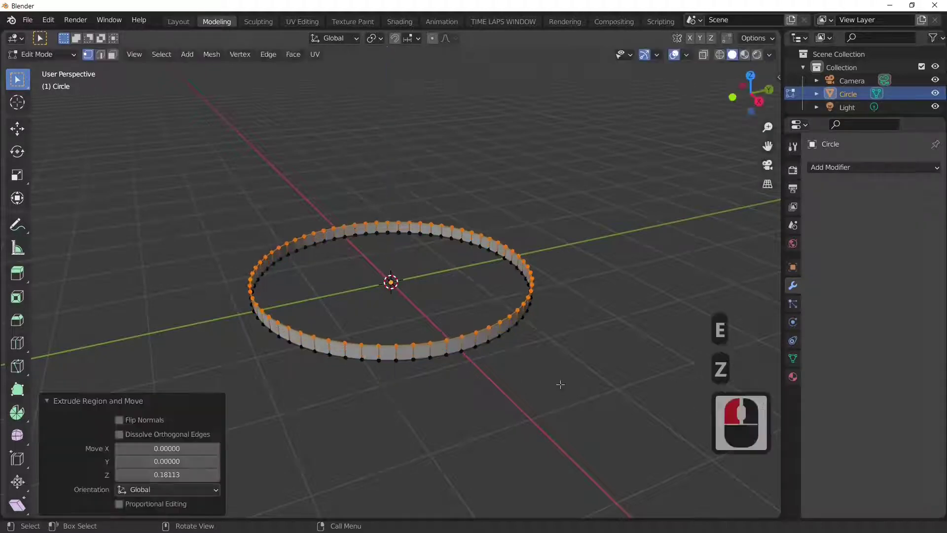
pyautogui.press('e')
pyautogui.press('s')
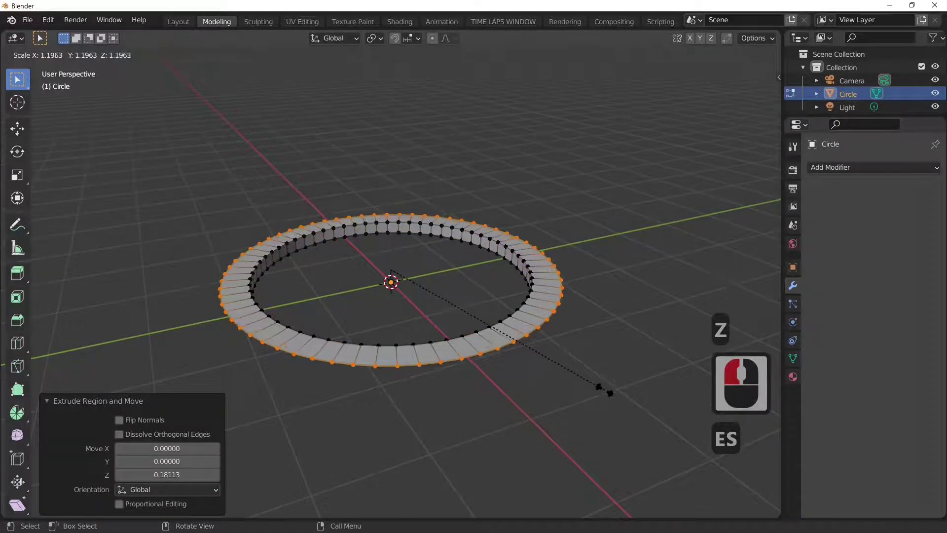
pyautogui.click(604, 390)
# - Extrude the outer band's edge straight down by 0.217
pyautogui.press('e')
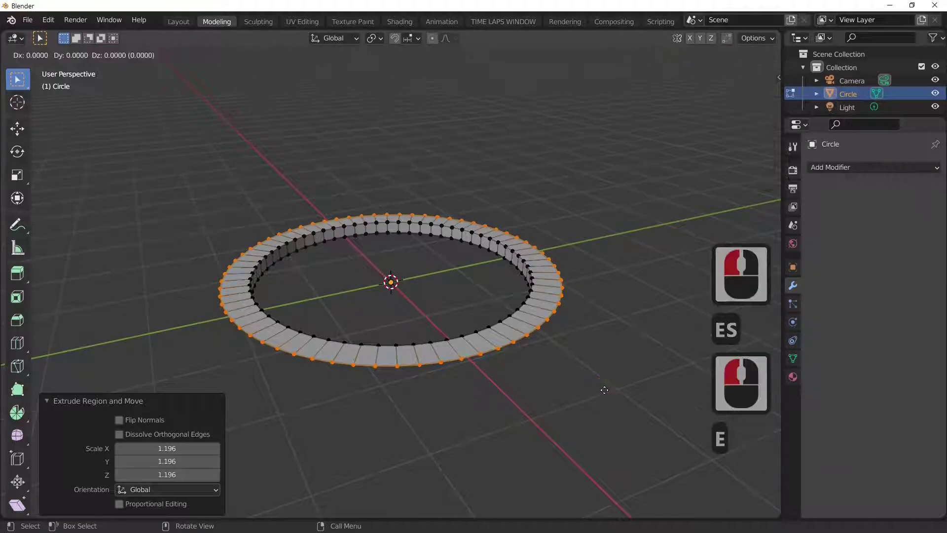
pyautogui.press('z')
pyautogui.click(600, 404)
pyautogui.scroll(4, 535, 422)
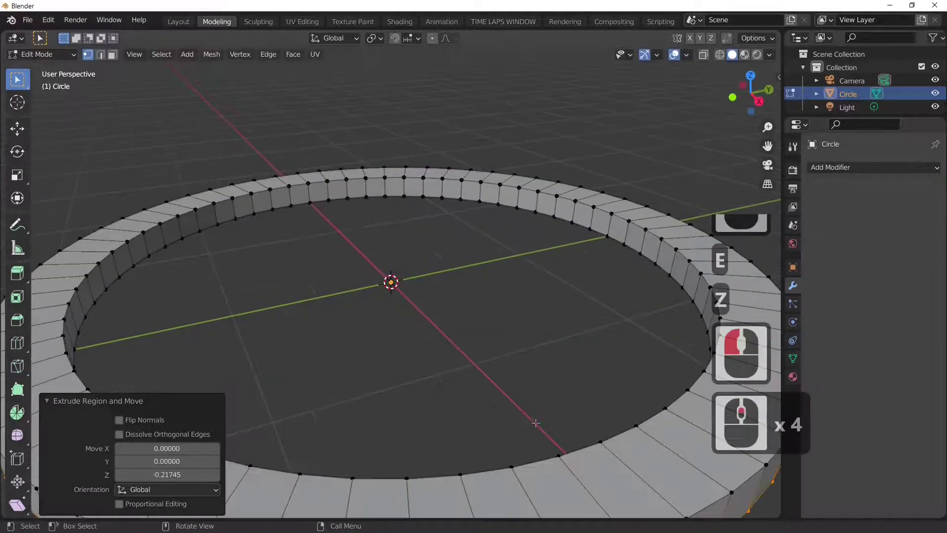
pyautogui.scroll(-3, 535, 423)
pyautogui.moveTo(536, 422); pyautogui.dragTo(596, 332, button='middle')
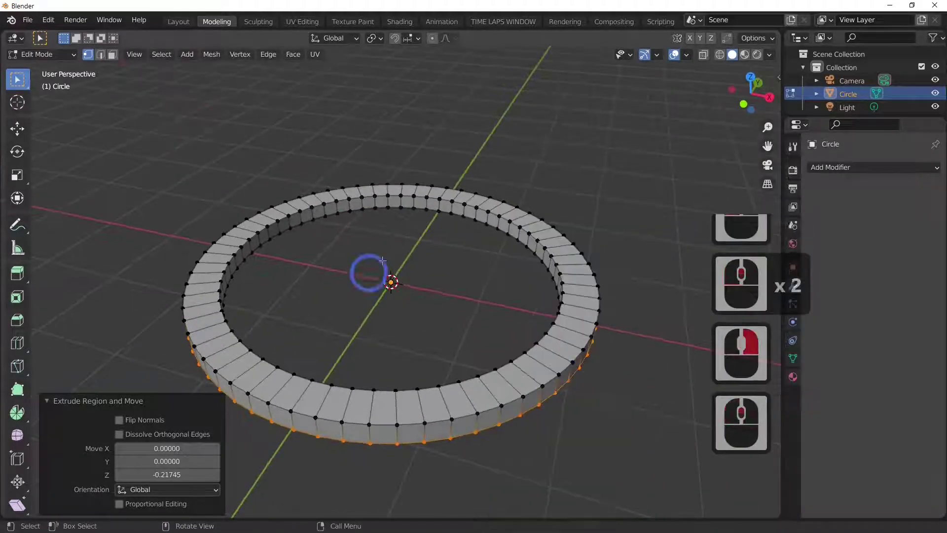
# - Select the inner top edge loop and extrude it inward at 0.264 scale
pyautogui.click(429, 208)
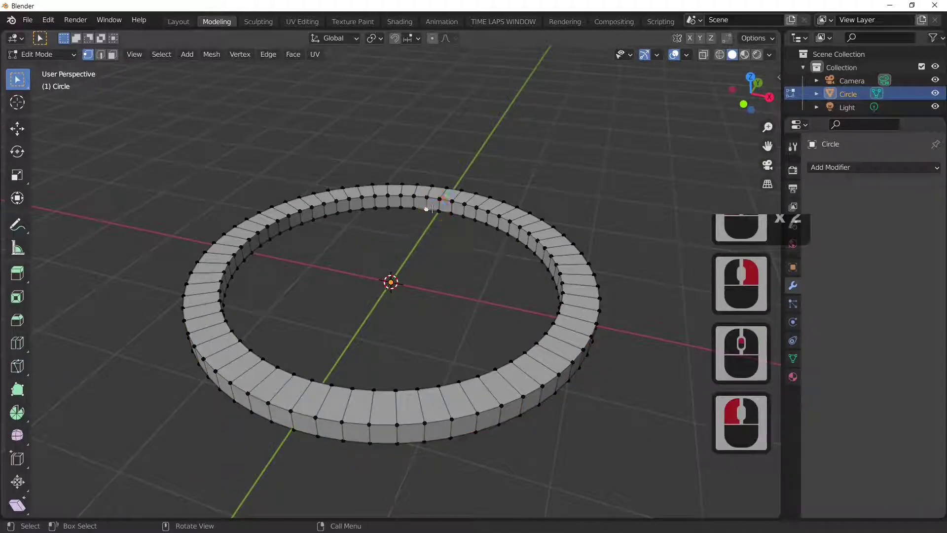
pyautogui.keyDown('alt'); pyautogui.click(429, 208); pyautogui.keyUp('alt')
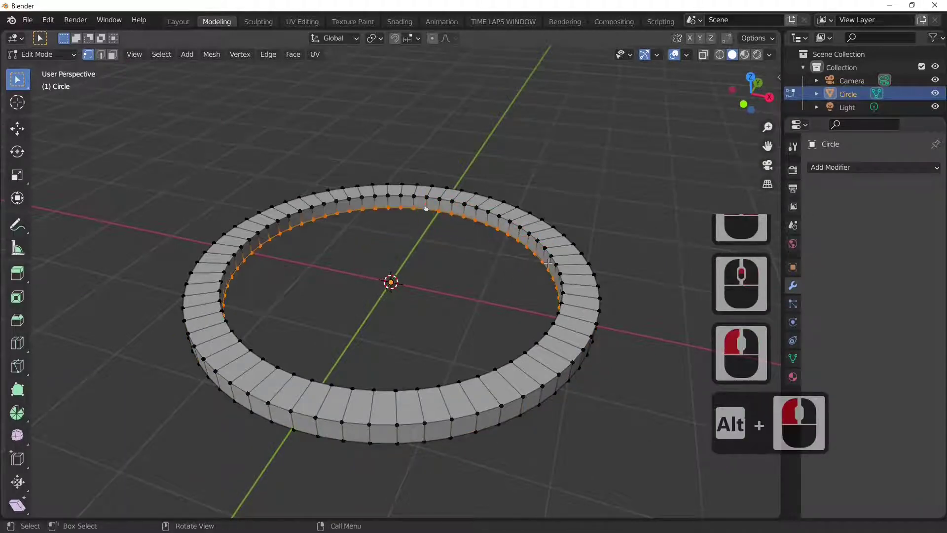
pyautogui.press('e')
pyautogui.press('s')
pyautogui.click(542, 376)
pyautogui.scroll(5, 541, 376)
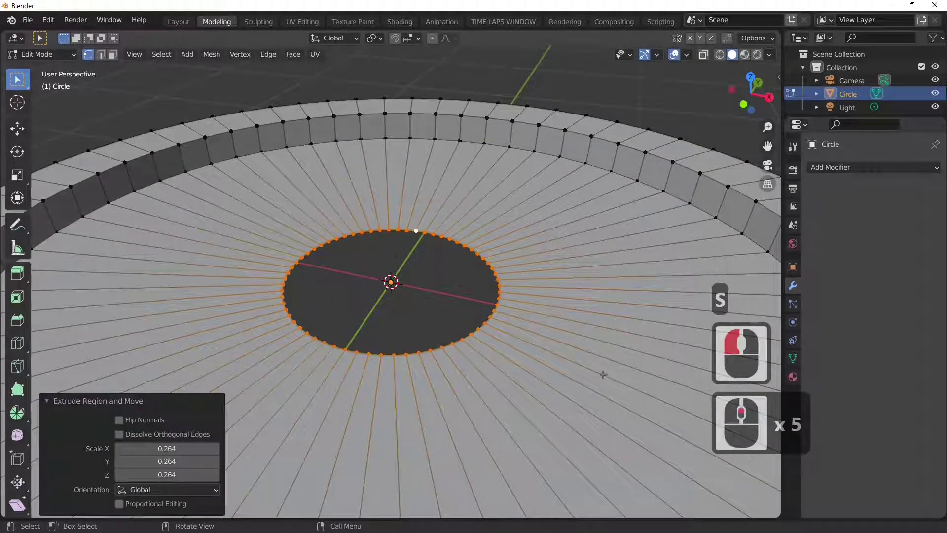
pyautogui.scroll(-2, 463, 374)
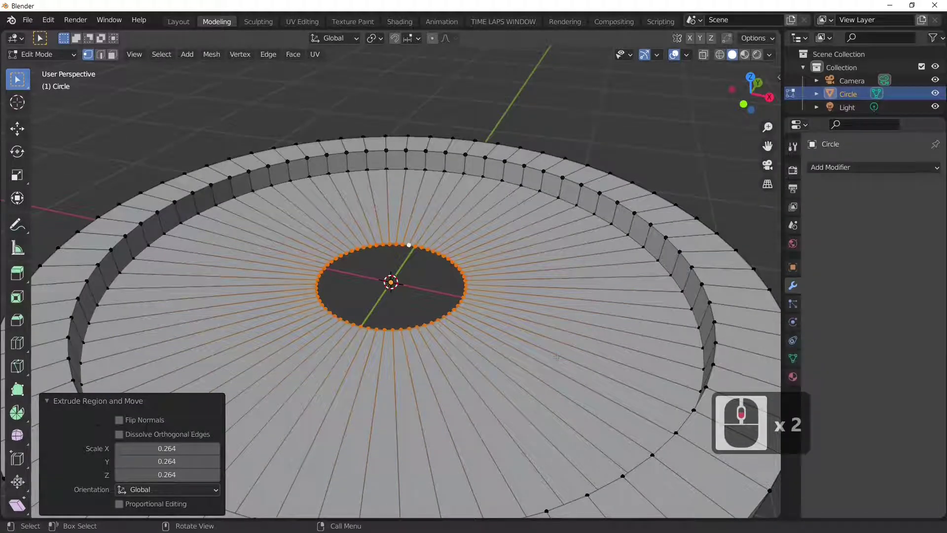
# - Extrude the small inner loop again, shrinking it to 0.173 scale
pyautogui.press('e')
pyautogui.press('s')
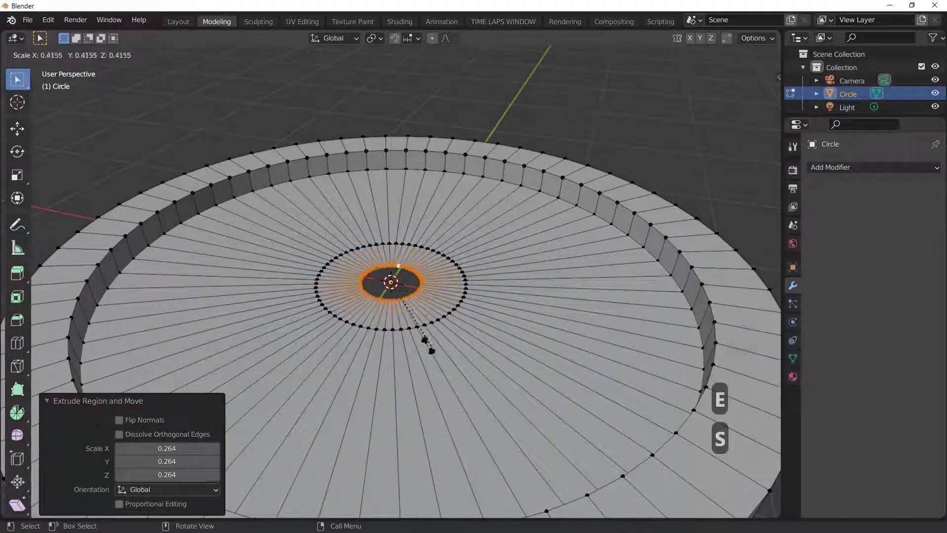
pyautogui.click(392, 320)
pyautogui.scroll(6, 451, 333)
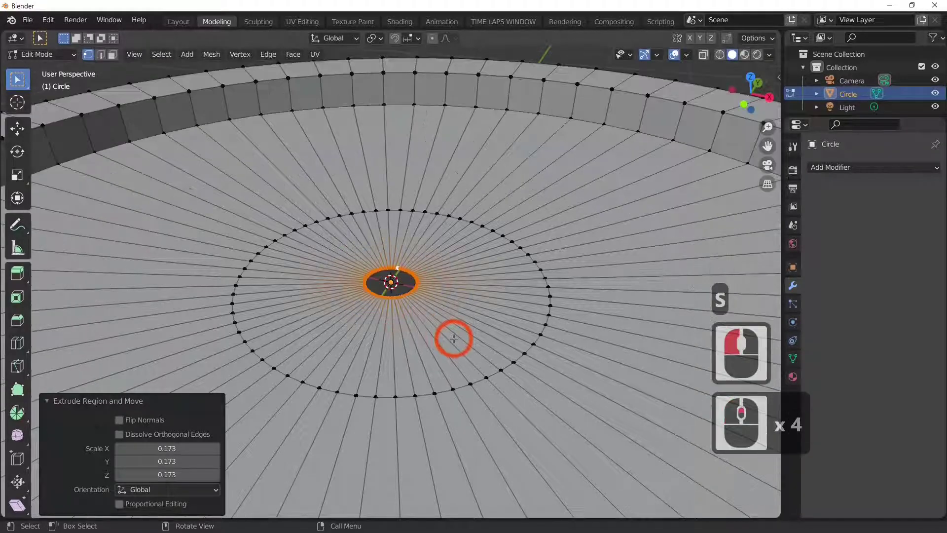
pyautogui.rightClick(454, 339)
pyautogui.scroll(3, 653, 328)
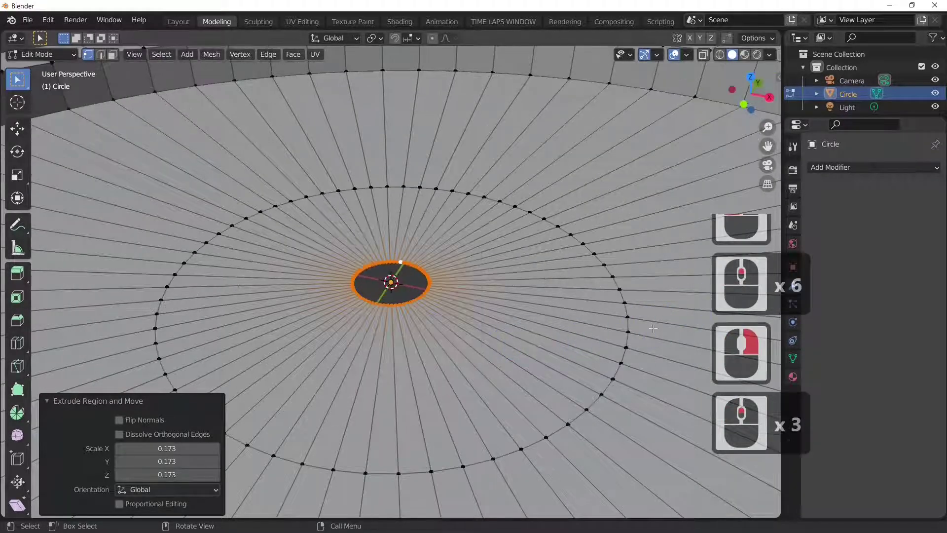
# - Scale the inner ring down further, first by 0.286 and then by 0.797
pyautogui.press('s')
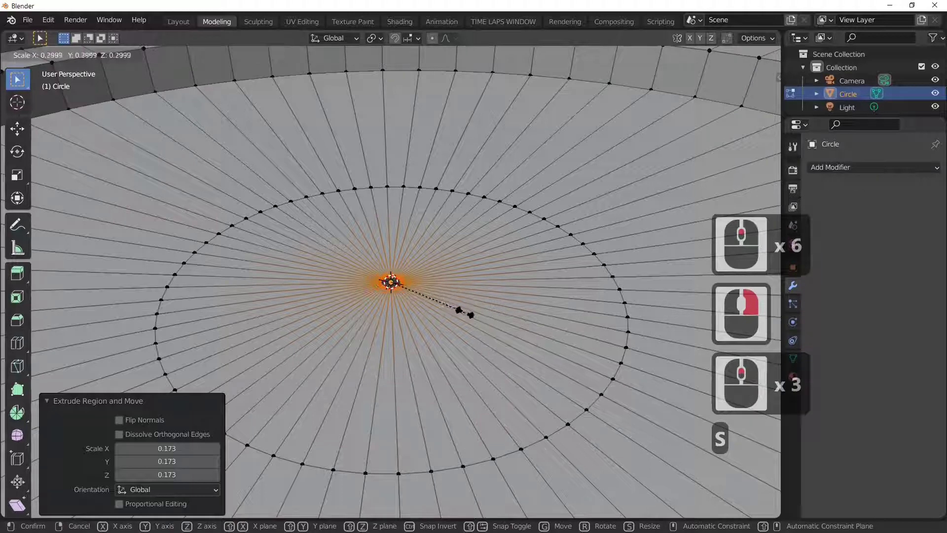
pyautogui.click(475, 332)
pyautogui.scroll(7, 479, 333)
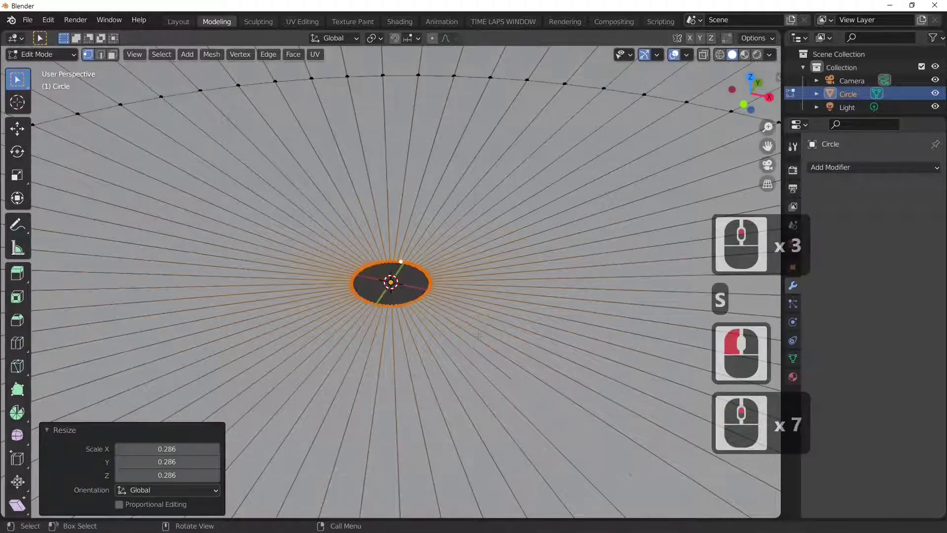
pyautogui.press('s')
pyautogui.click(548, 339)
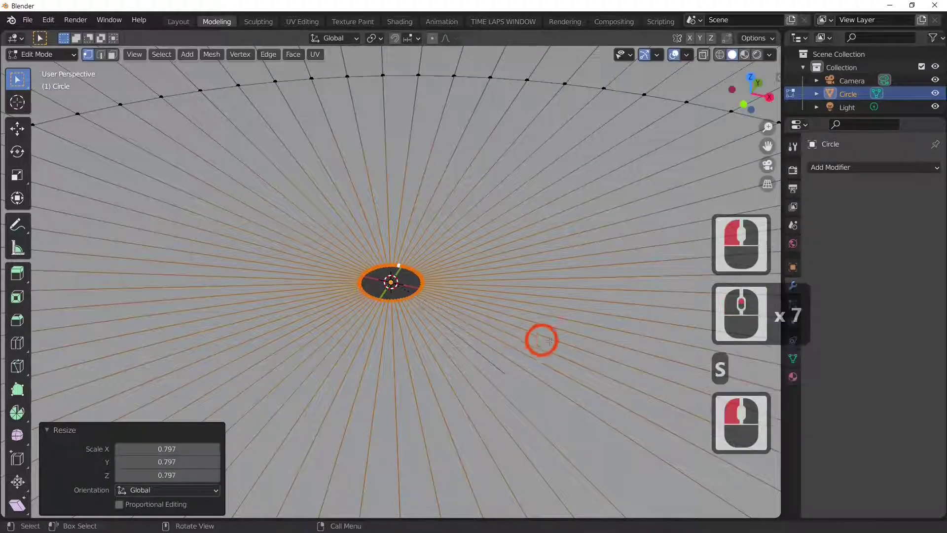
pyautogui.scroll(6, 551, 343)
pyautogui.scroll(-3, 551, 343)
# - Switch to edge select mode and select a radial edge inside the inner ring
pyautogui.doubleClick(503, 294)
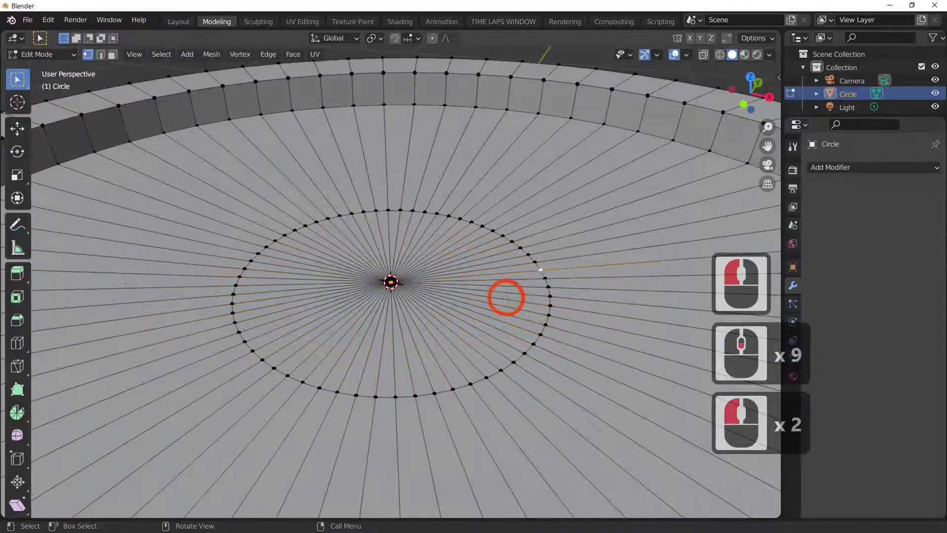
pyautogui.click(101, 55)
pyautogui.click(546, 286)
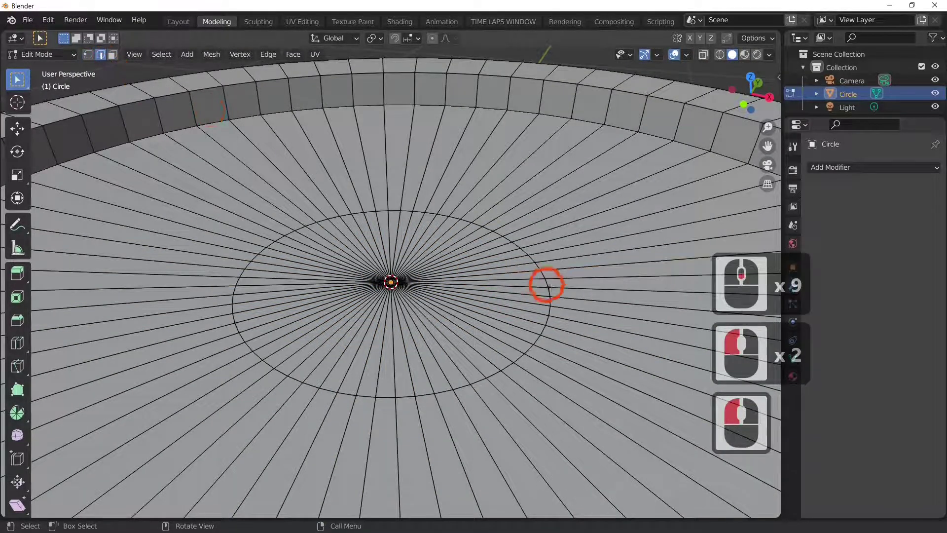
pyautogui.click(486, 294)
# - Add 13 loop cuts across the radial edges, leaving them unslid
pyautogui.hotkey('ctrl', 'r')
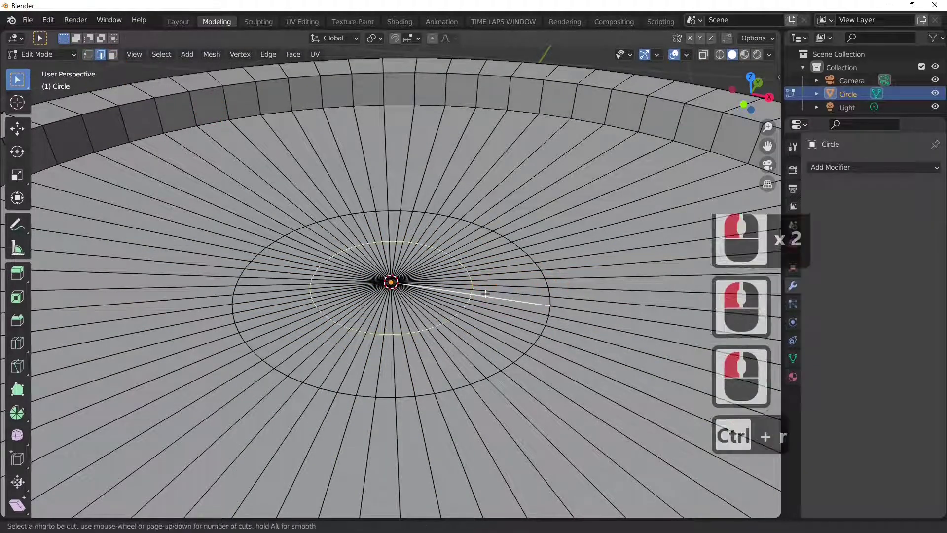
pyautogui.scroll(1, 486, 294)
pyautogui.scroll(11, 486, 294)
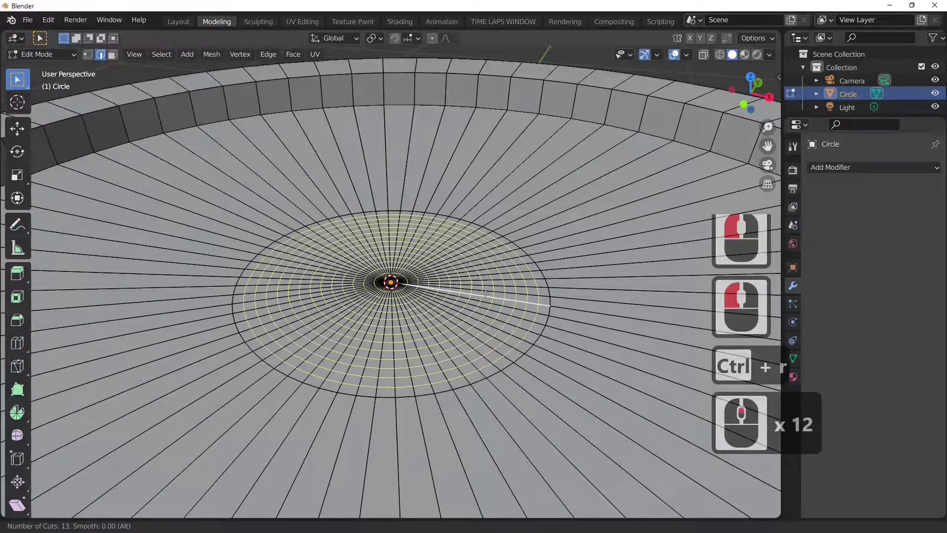
pyautogui.click(483, 292)
pyautogui.click(483, 292)
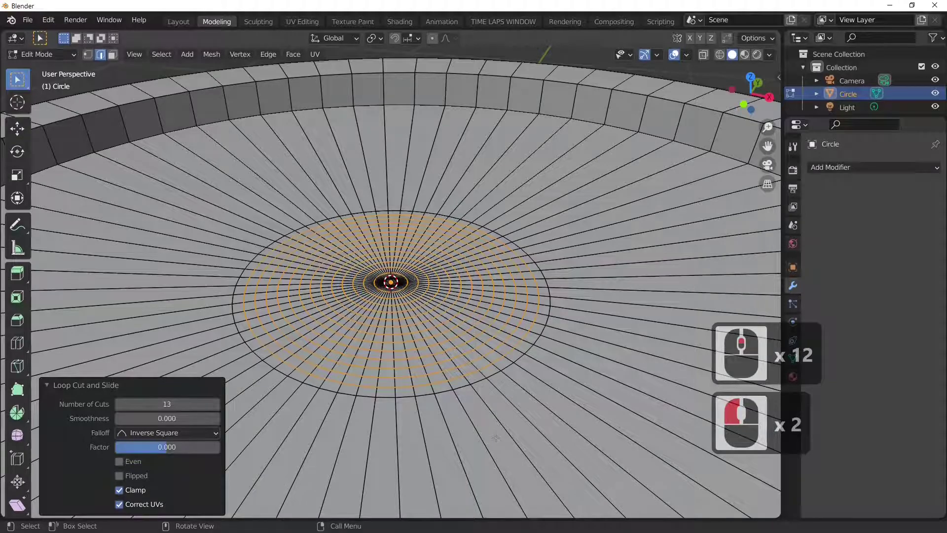
# - Switch to top view and deselect the new edge loops
pyautogui.press('KP_7')
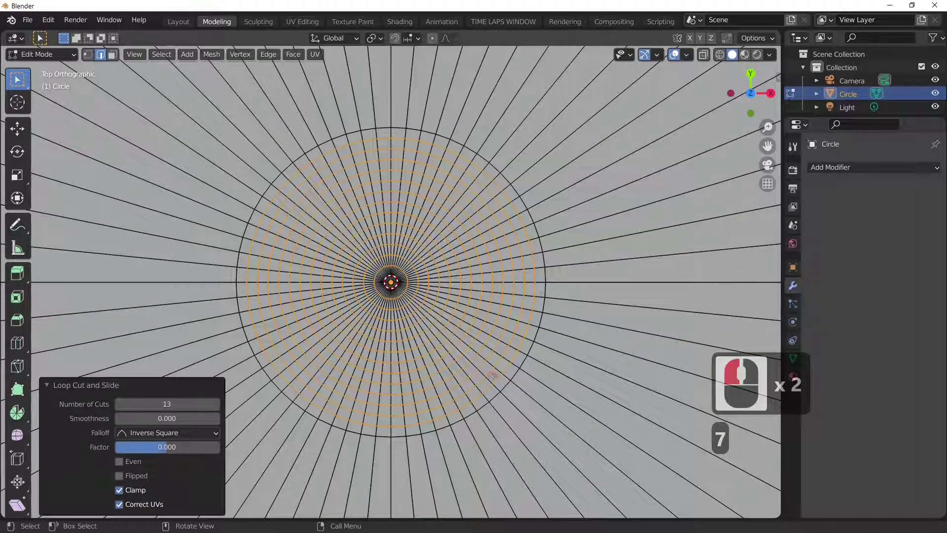
pyautogui.click(525, 290)
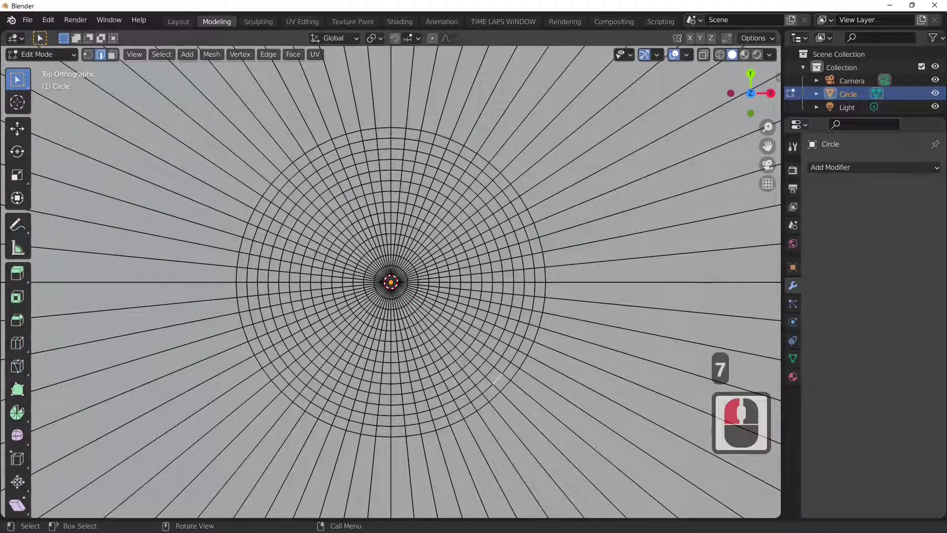
pyautogui.scroll(4, 513, 472)
pyautogui.moveTo(514, 471); pyautogui.dragTo(500, 438, button='middle')
pyautogui.click(501, 438)
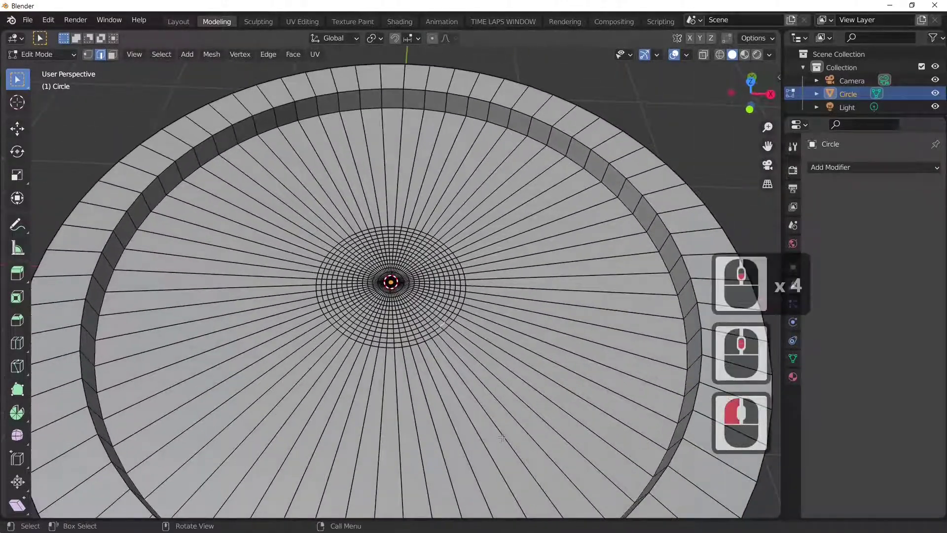
pyautogui.scroll(8, 501, 439)
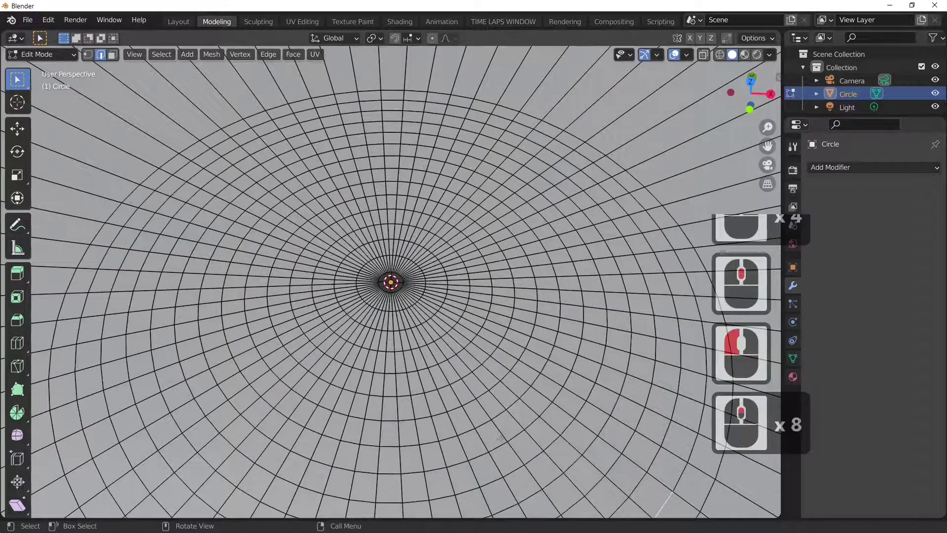
# - Select the edge path along the vertical axis above the centre
pyautogui.press('KP_7')
pyautogui.scroll(-3, 416, 266)
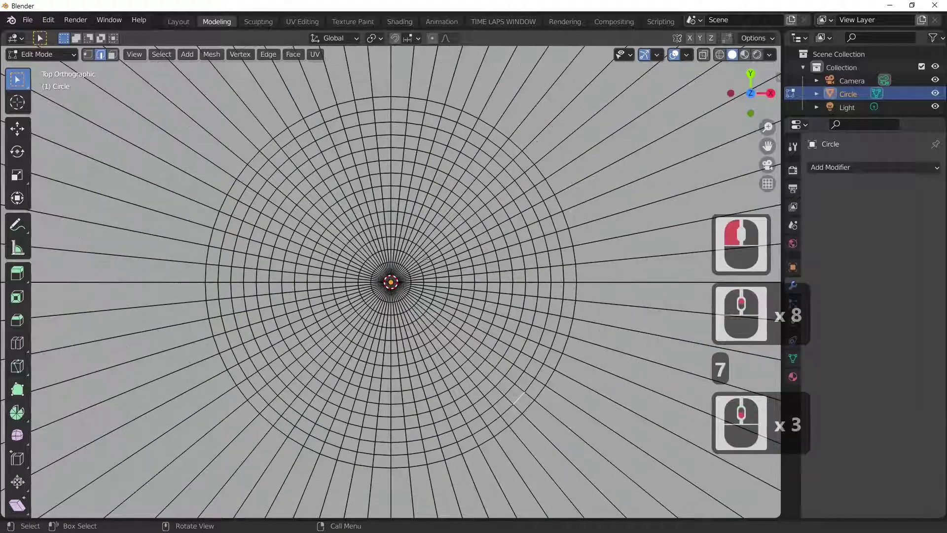
pyautogui.click(390, 144)
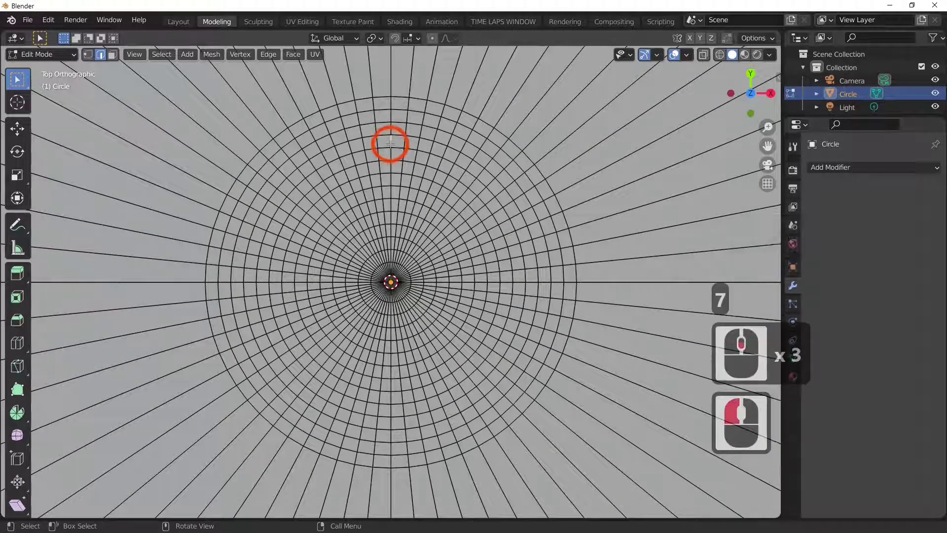
pyautogui.keyDown('shift'); pyautogui.click(389, 140); pyautogui.keyUp('shift')
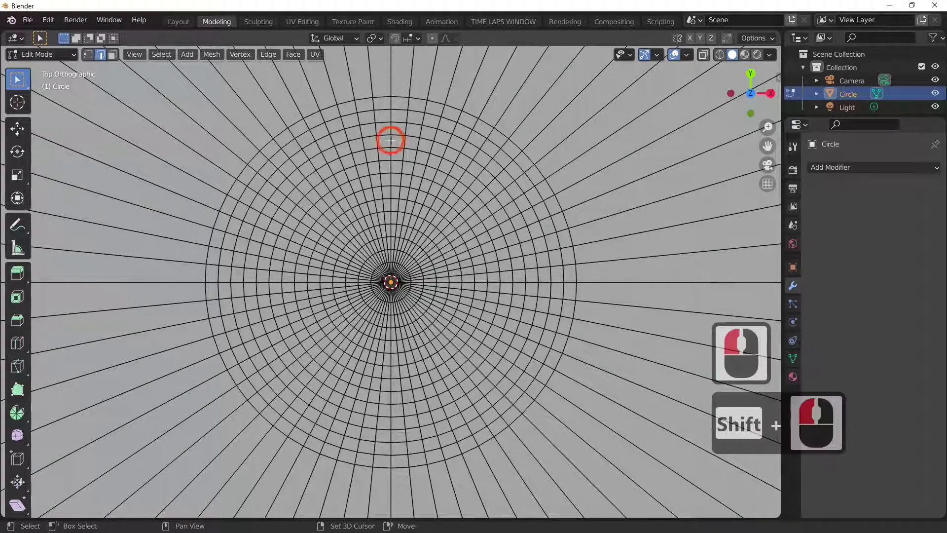
pyautogui.keyDown('shift'); pyautogui.click(387, 171); pyautogui.keyUp('shift')
pyautogui.keyDown('shift'); pyautogui.click(393, 140); pyautogui.keyUp('shift')
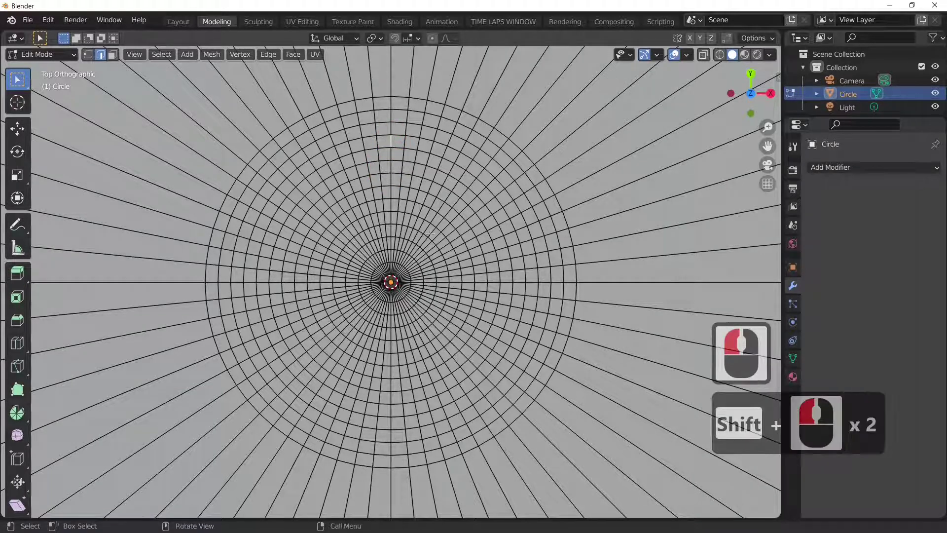
pyautogui.scroll(3, 435, 253)
pyautogui.scroll(4, 435, 253)
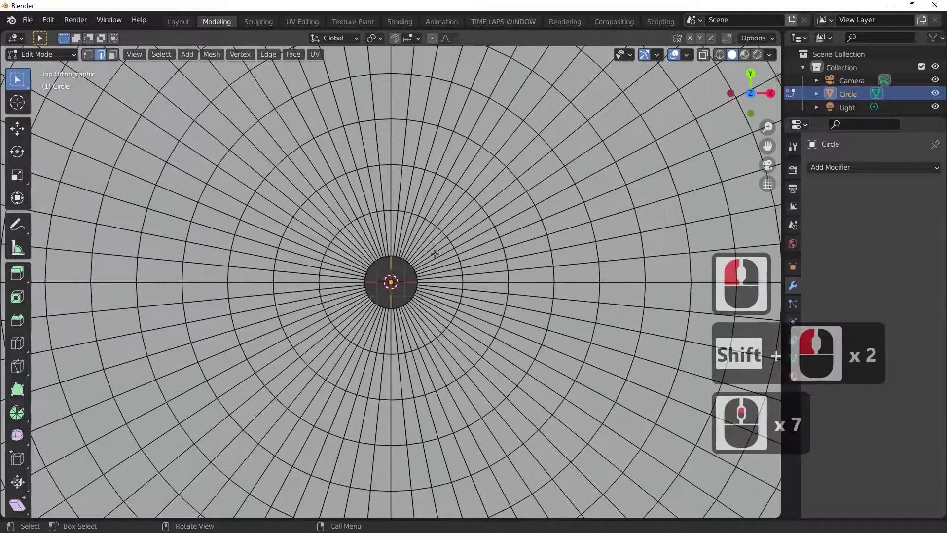
pyautogui.keyDown('ctrl'); pyautogui.click(390, 228); pyautogui.keyUp('ctrl')
pyautogui.scroll(-7, 415, 226)
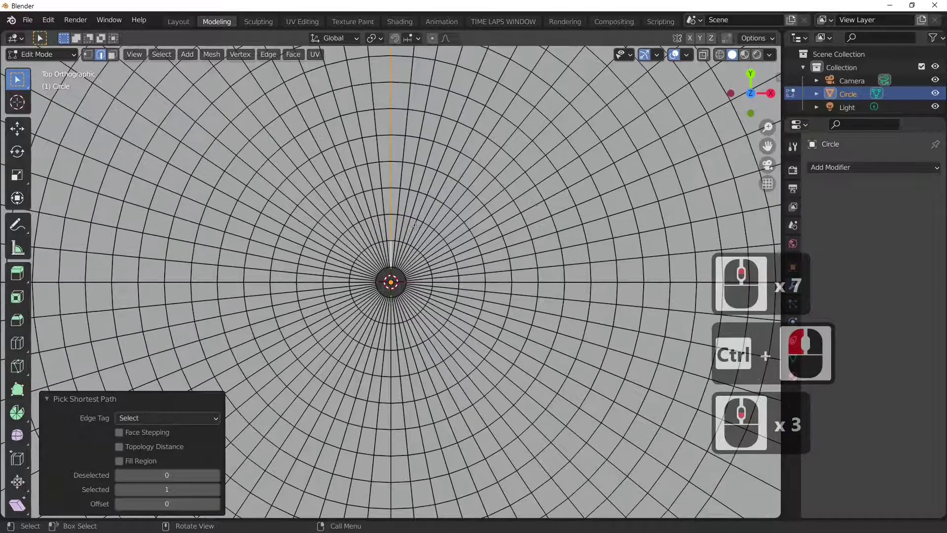
pyautogui.scroll(11, 463, 252)
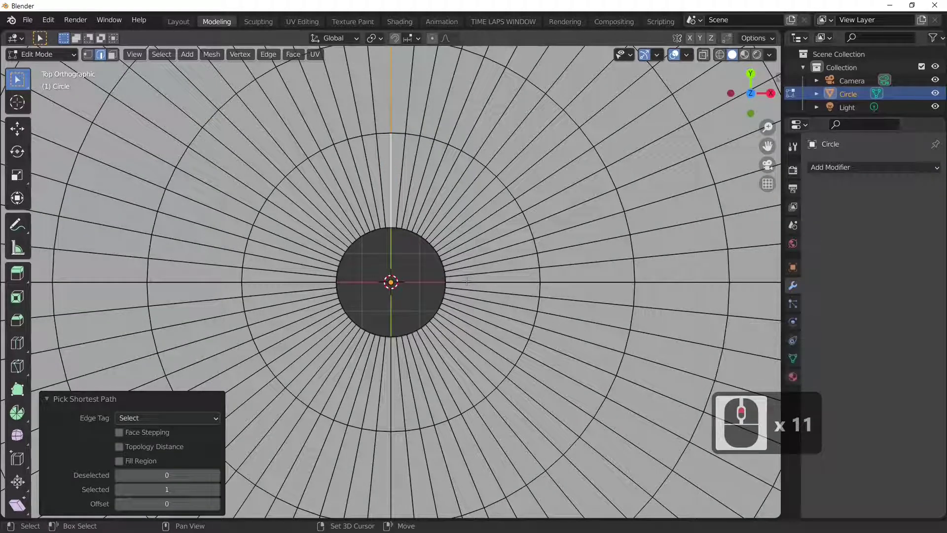
# - Add the radial edge paths running right of and below the centre
pyautogui.click(467, 281)
pyautogui.scroll(-9, 466, 281)
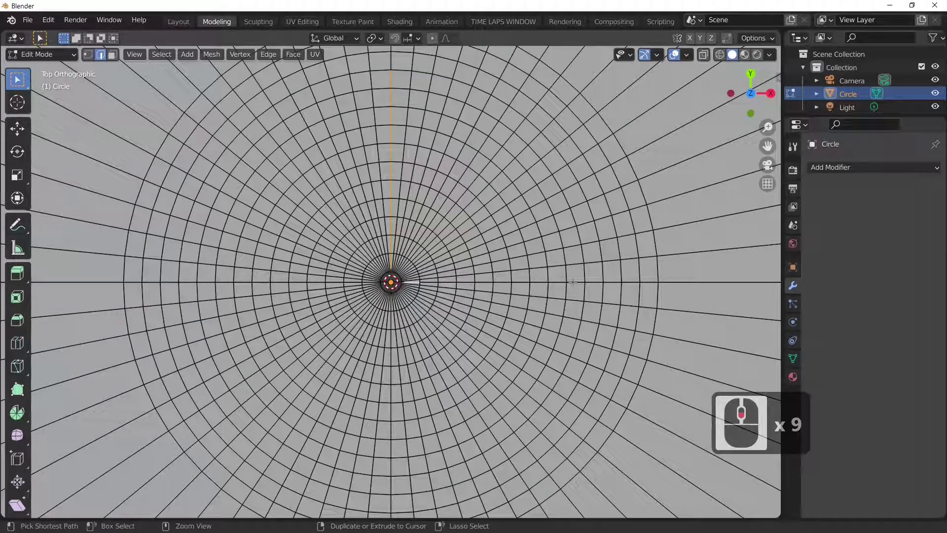
pyautogui.keyDown('ctrl'); pyautogui.click(572, 282); pyautogui.keyUp('ctrl')
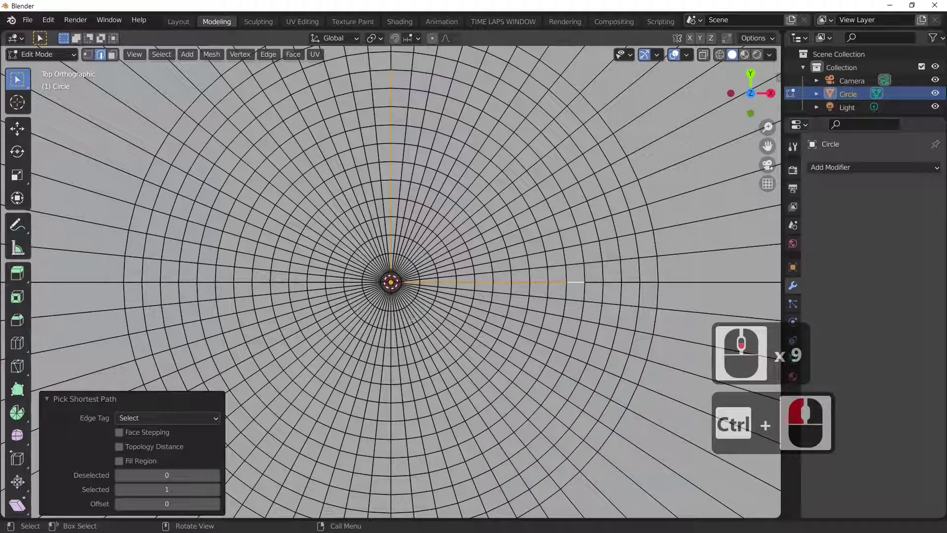
pyautogui.scroll(8, 411, 320)
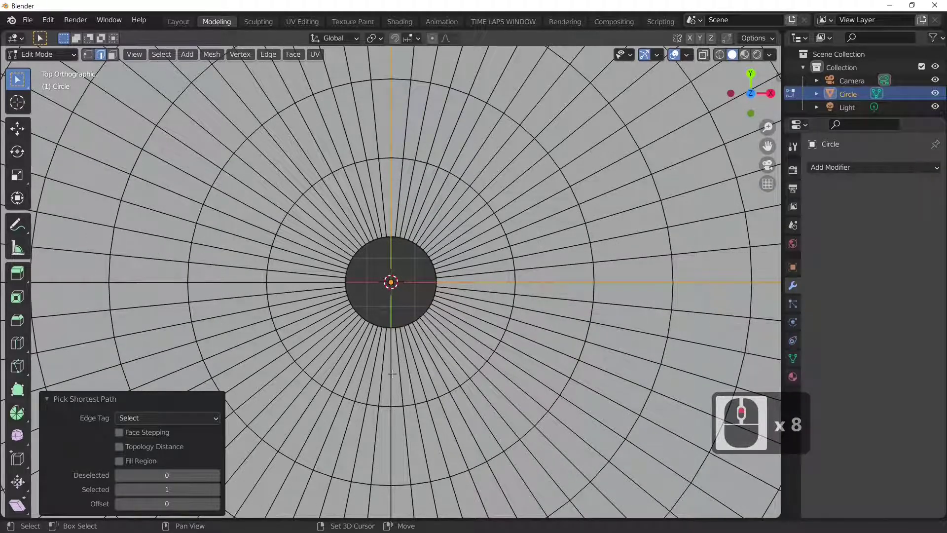
pyautogui.keyDown('shift'); pyautogui.click(392, 373); pyautogui.keyUp('shift')
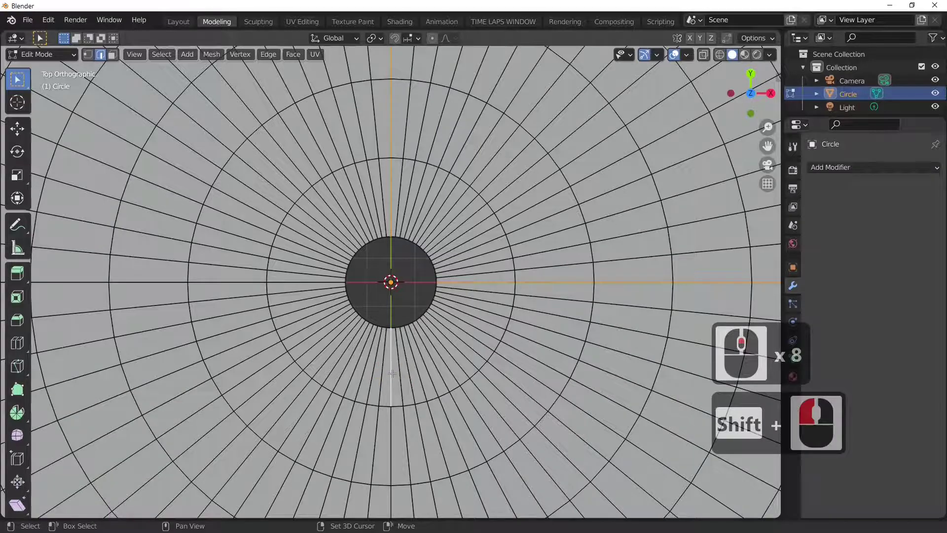
pyautogui.scroll(-9, 391, 373)
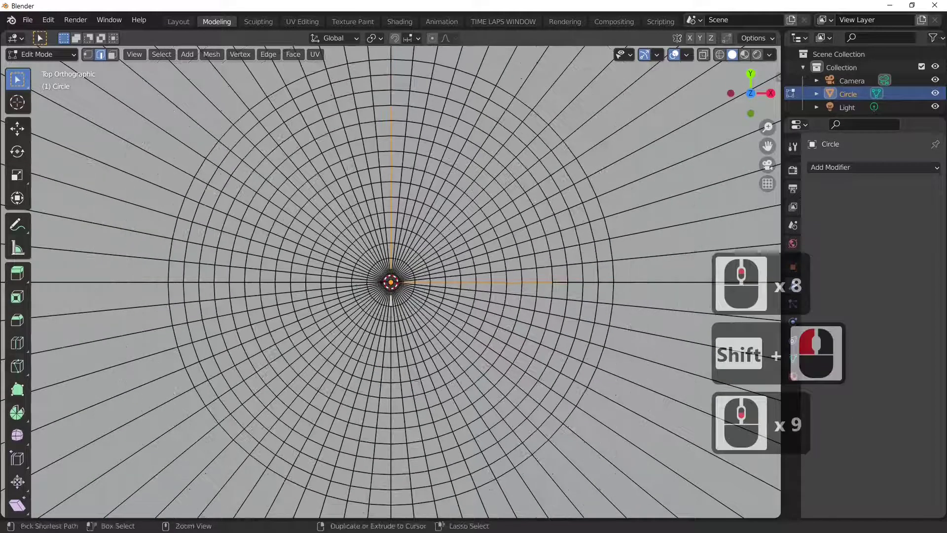
pyautogui.keyDown('ctrl'); pyautogui.click(391, 421); pyautogui.keyUp('ctrl')
pyautogui.scroll(8, 391, 417)
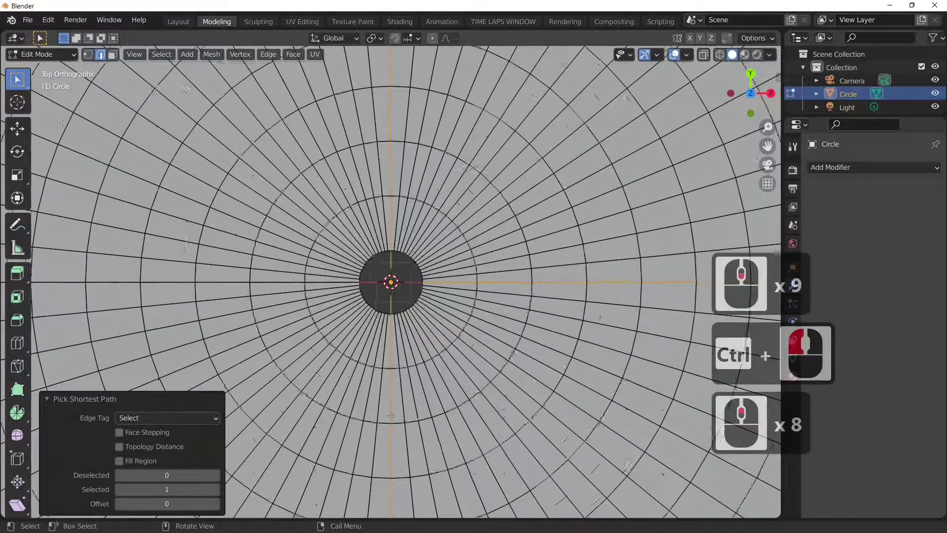
pyautogui.scroll(3, 391, 416)
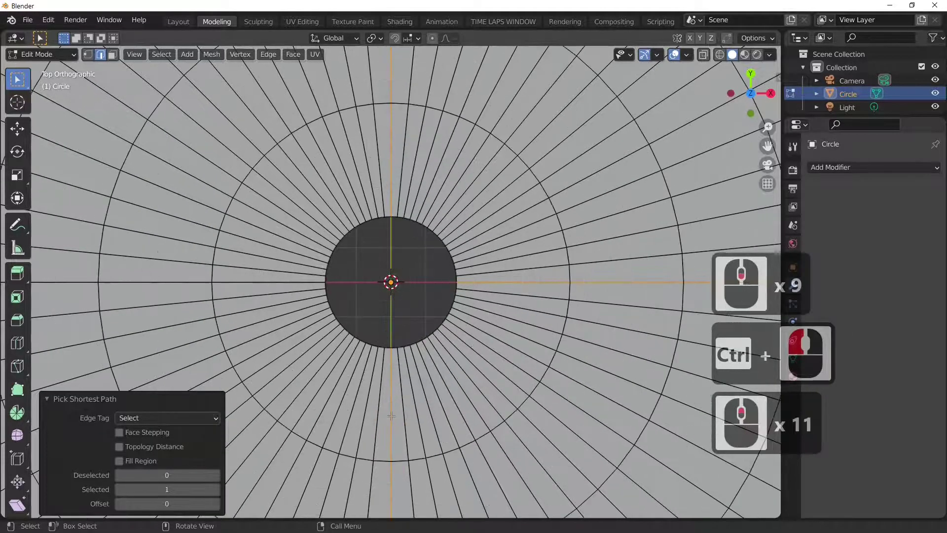
# - Add the edge path to the left of centre, completing the cross
pyautogui.keyDown('shift'); pyautogui.click(250, 280); pyautogui.keyUp('shift')
pyautogui.scroll(-5, 250, 280)
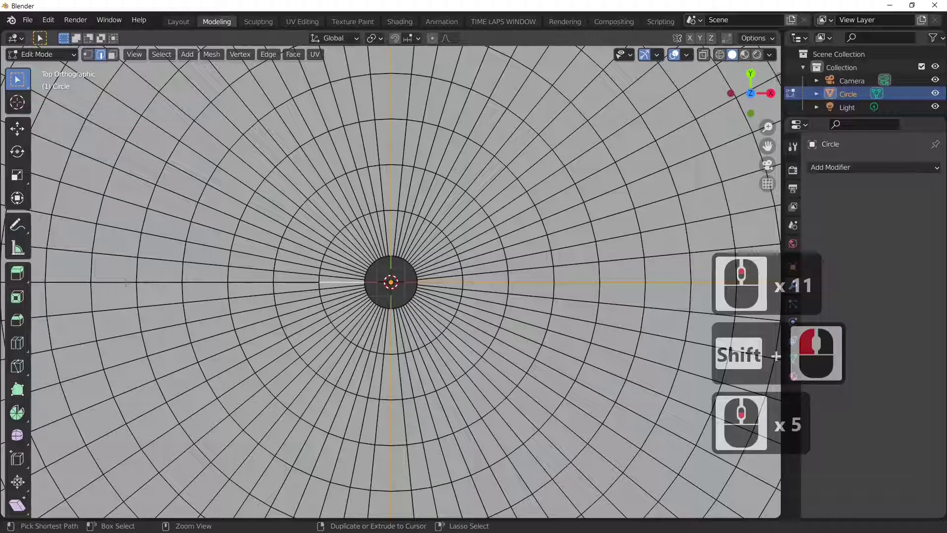
pyautogui.keyDown('ctrl'); pyautogui.click(126, 282); pyautogui.keyUp('ctrl')
pyautogui.scroll(-6, 555, 348)
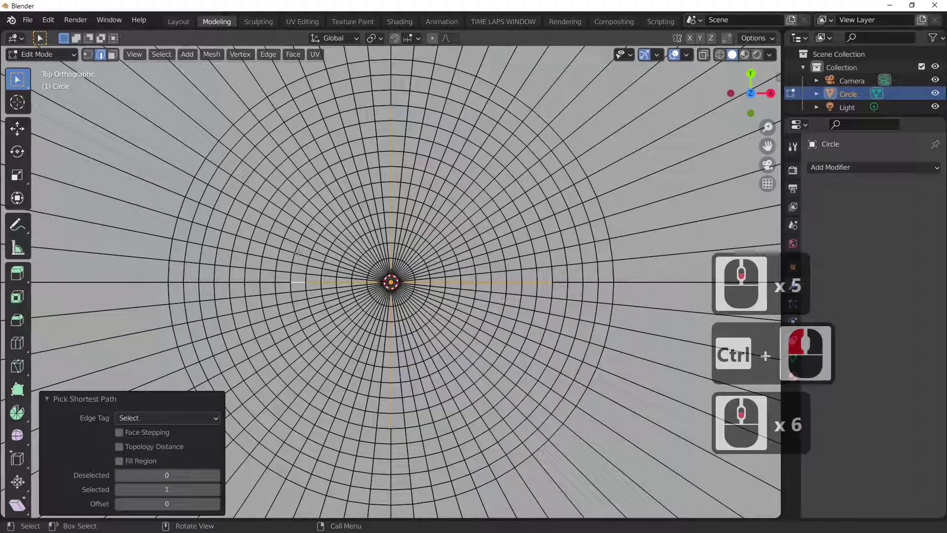
pyautogui.keyDown('shift'); pyautogui.click(266, 280); pyautogui.keyUp('shift')
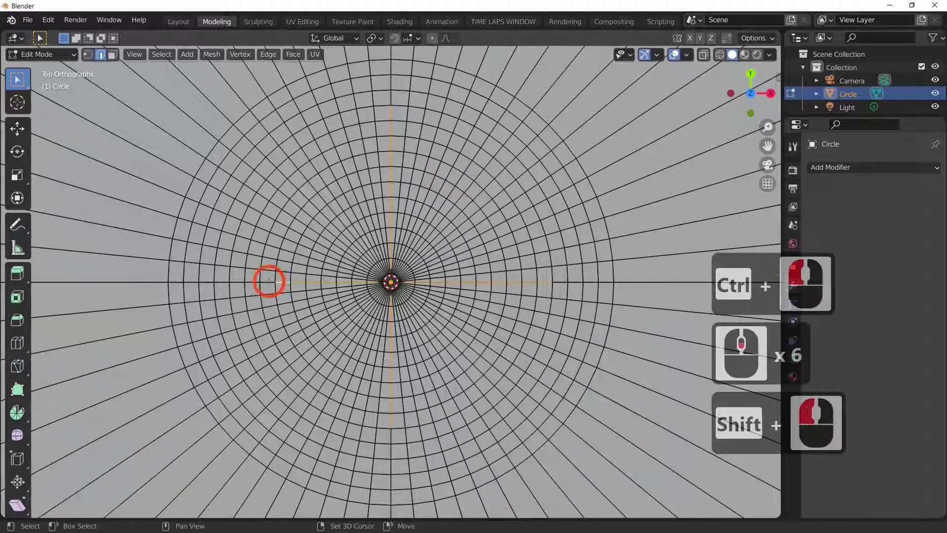
pyautogui.keyDown('shift'); pyautogui.click(267, 280); pyautogui.keyUp('shift')
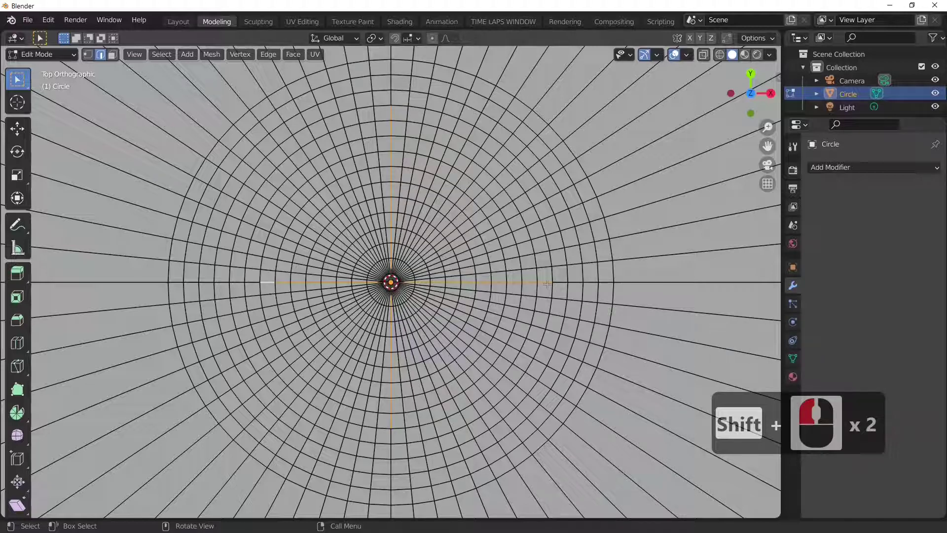
# - Rip the selected cross edges with V, confirming without moving the pieces
pyautogui.press('v')
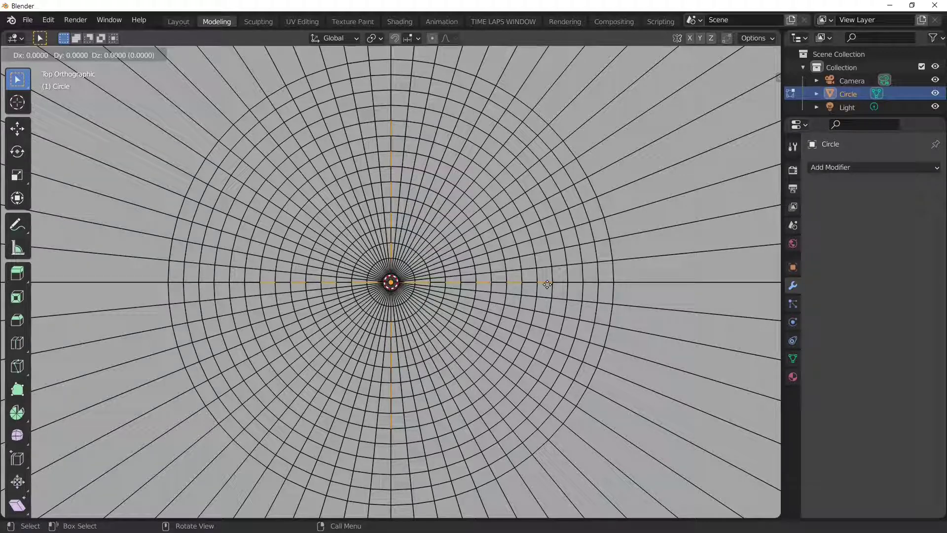
pyautogui.press('Return')
pyautogui.scroll(12, 444, 320)
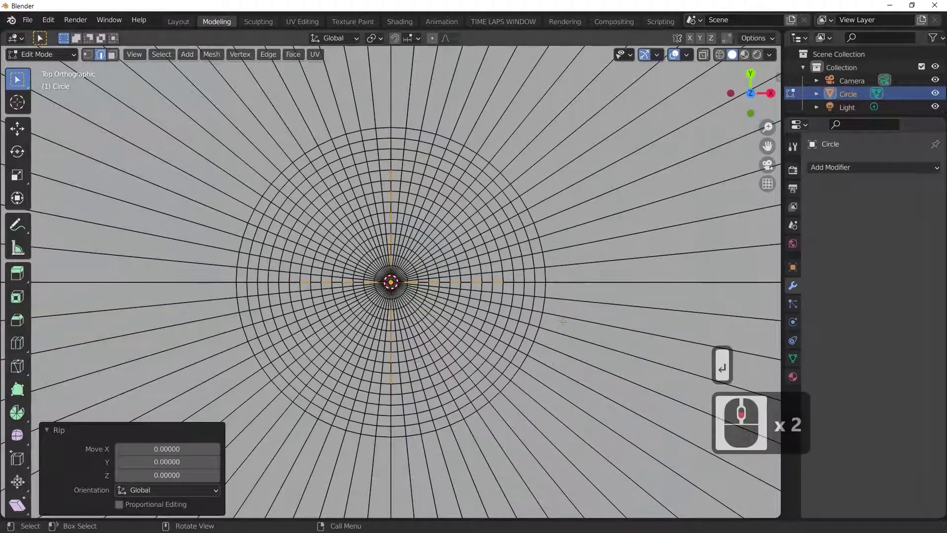
# - Select the inner rim loop, the floor-wall loop and several concentric loops around the slit
pyautogui.scroll(-1, 444, 320)
pyautogui.moveTo(444, 320); pyautogui.dragTo(520, 239, button='middle')
pyautogui.click(520, 239)
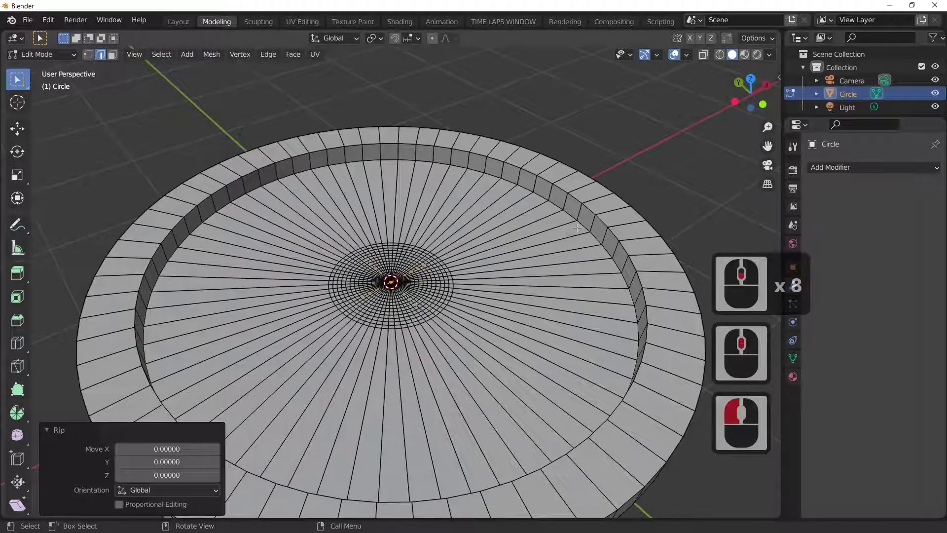
pyautogui.click(579, 225)
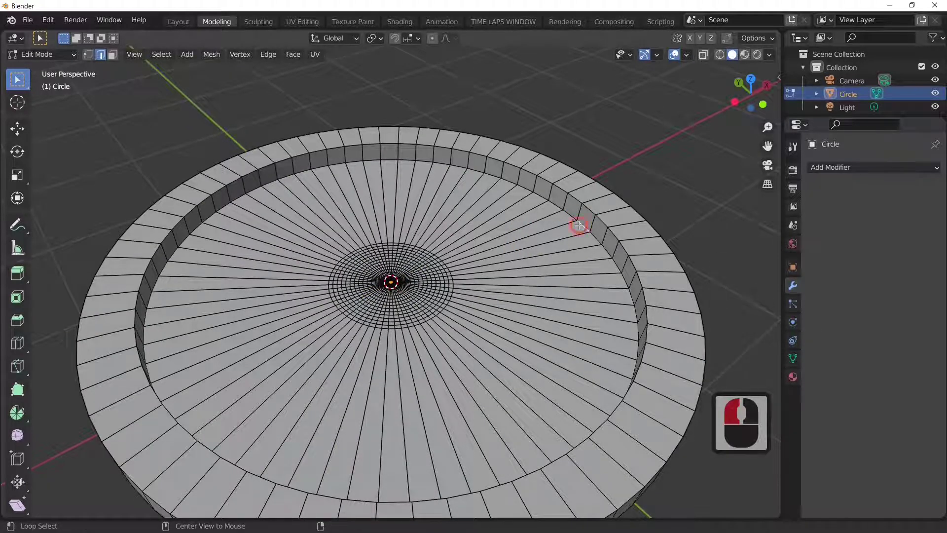
pyautogui.keyDown('alt'); pyautogui.click(578, 224); pyautogui.keyUp('alt')
pyautogui.scroll(4, 451, 279)
pyautogui.keyDown('alt'); pyautogui.click(513, 286); pyautogui.keyUp('alt')
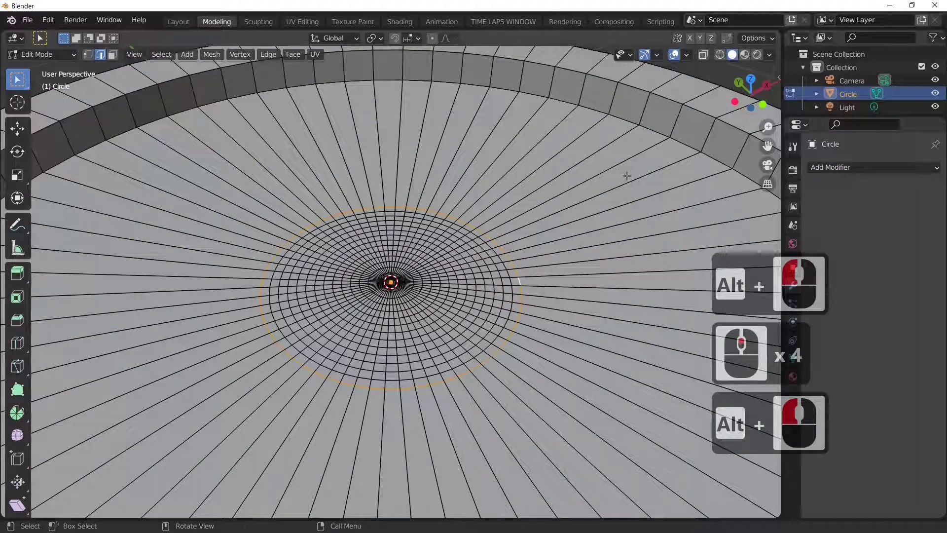
pyautogui.keyDown('alt'); pyautogui.keyDown('shift'); pyautogui.click(681, 141); pyautogui.keyUp('shift'); pyautogui.keyUp('alt')
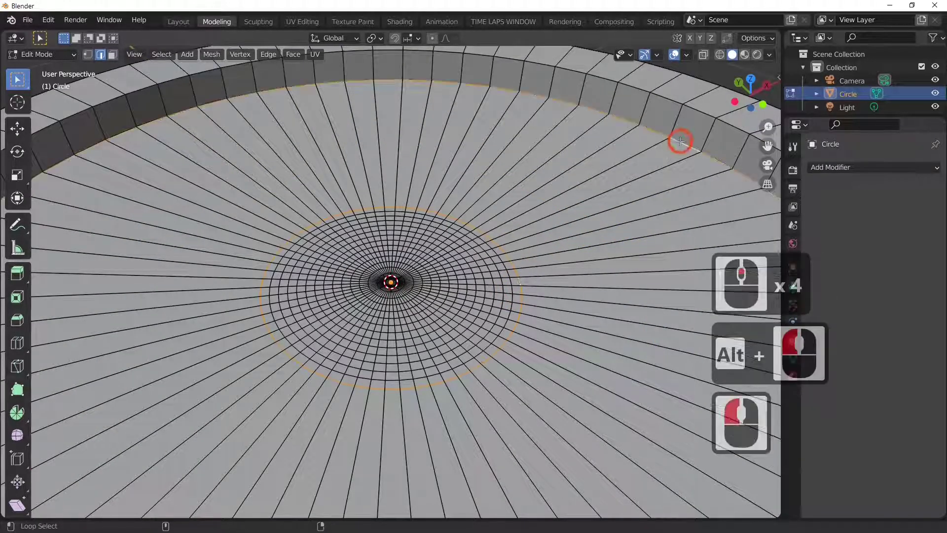
pyautogui.keyDown('alt'); pyautogui.keyDown('shift'); pyautogui.click(508, 280); pyautogui.keyUp('shift'); pyautogui.keyUp('alt')
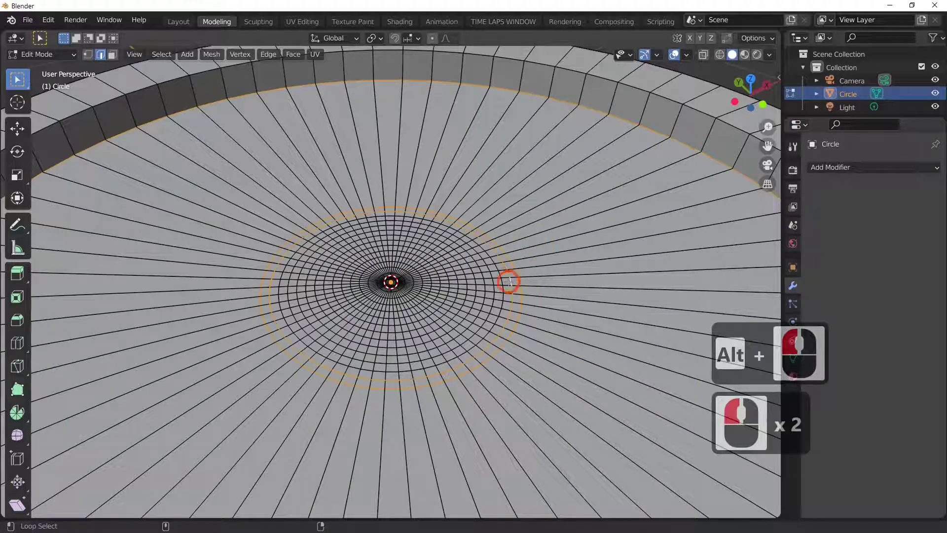
pyautogui.keyDown('alt'); pyautogui.keyDown('shift'); pyautogui.click(503, 289); pyautogui.keyUp('shift'); pyautogui.keyUp('alt')
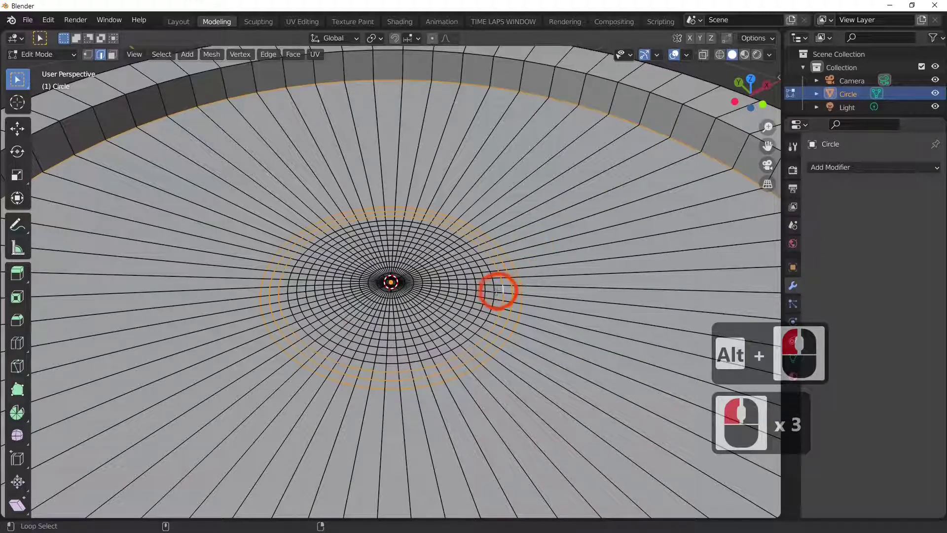
pyautogui.scroll(-2, 577, 290)
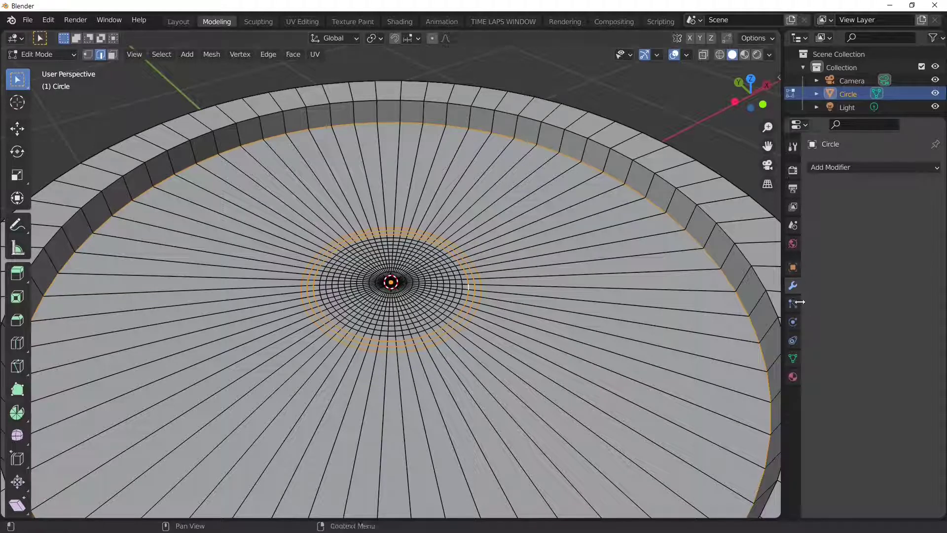
# - Add vertex group 'Group', include the outer rim loops, and assign the selection at weight 1.0
pyautogui.click(793, 359)
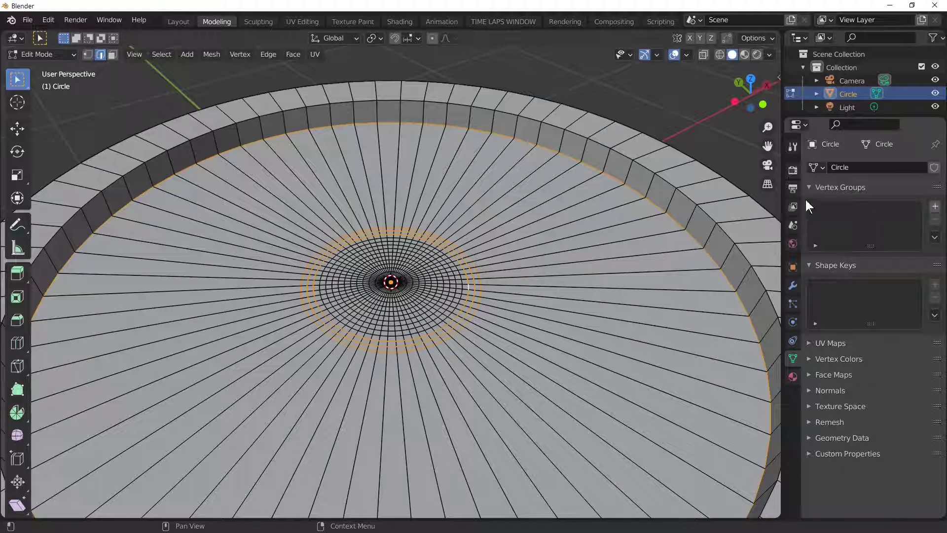
pyautogui.click(936, 206)
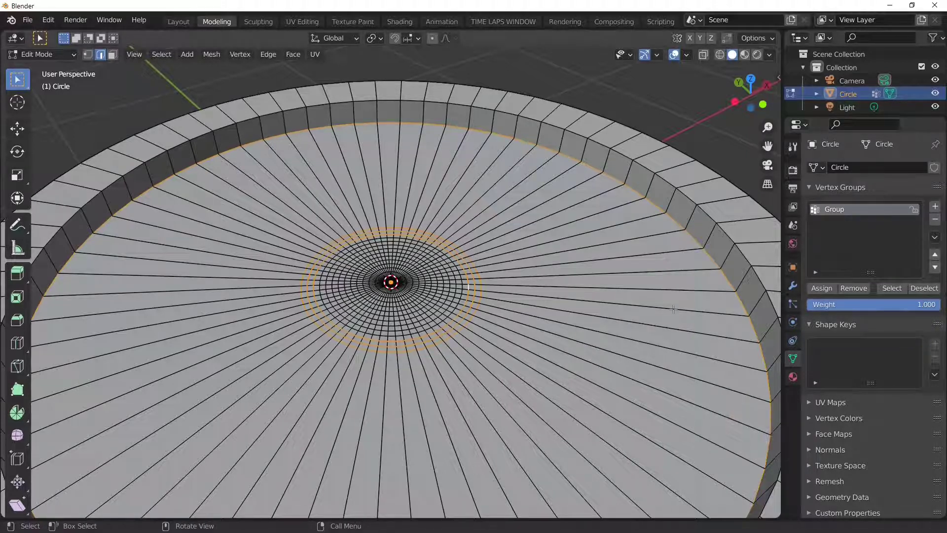
pyautogui.scroll(-2, 660, 308)
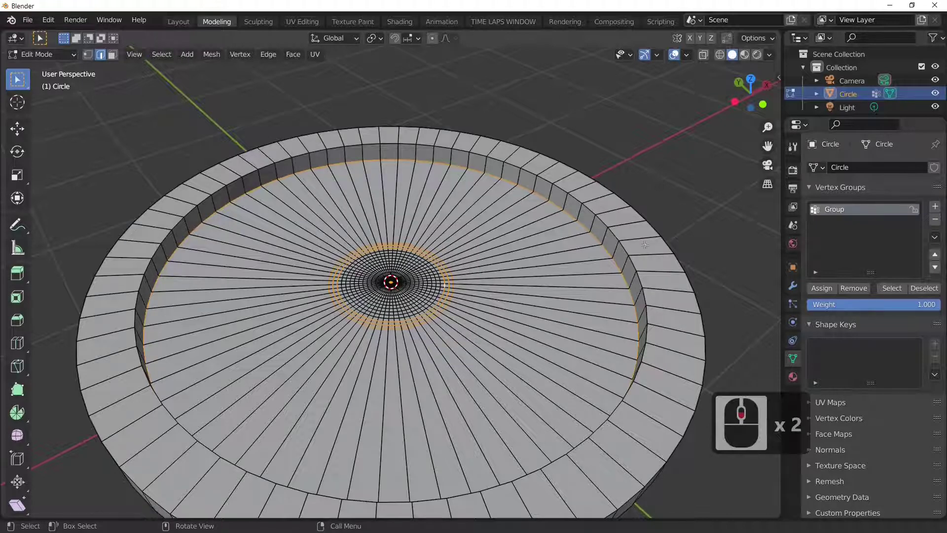
pyautogui.keyDown('alt'); pyautogui.keyDown('shift'); pyautogui.click(614, 234); pyautogui.keyUp('shift'); pyautogui.keyUp('alt')
pyautogui.keyDown('alt'); pyautogui.keyDown('shift'); pyautogui.click(648, 227); pyautogui.keyUp('shift'); pyautogui.keyUp('alt')
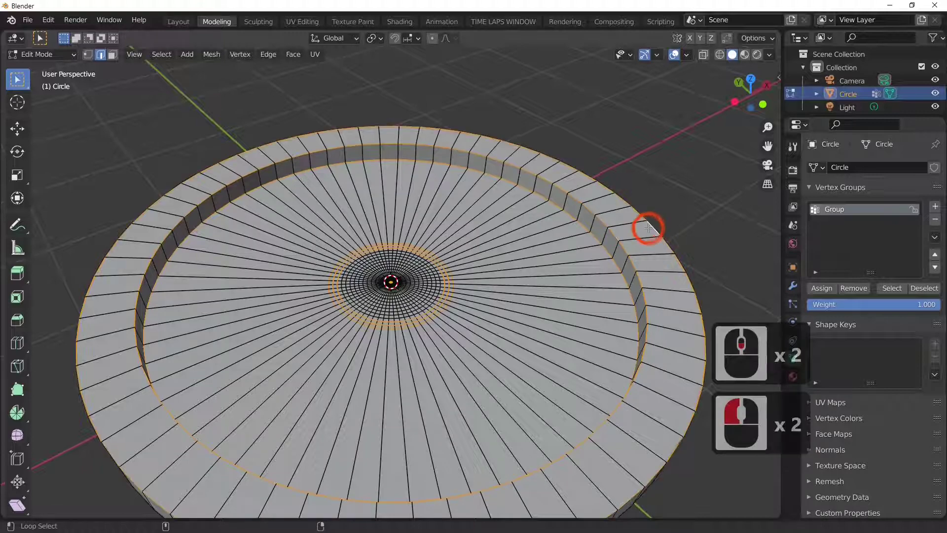
pyautogui.scroll(-2, 669, 333)
pyautogui.moveTo(595, 374); pyautogui.dragTo(594, 408, button='middle')
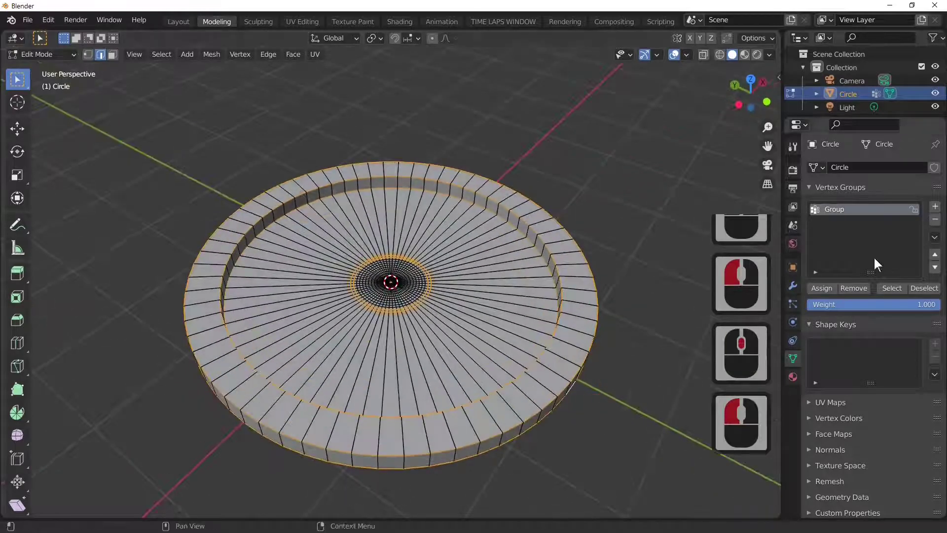
pyautogui.click(830, 288)
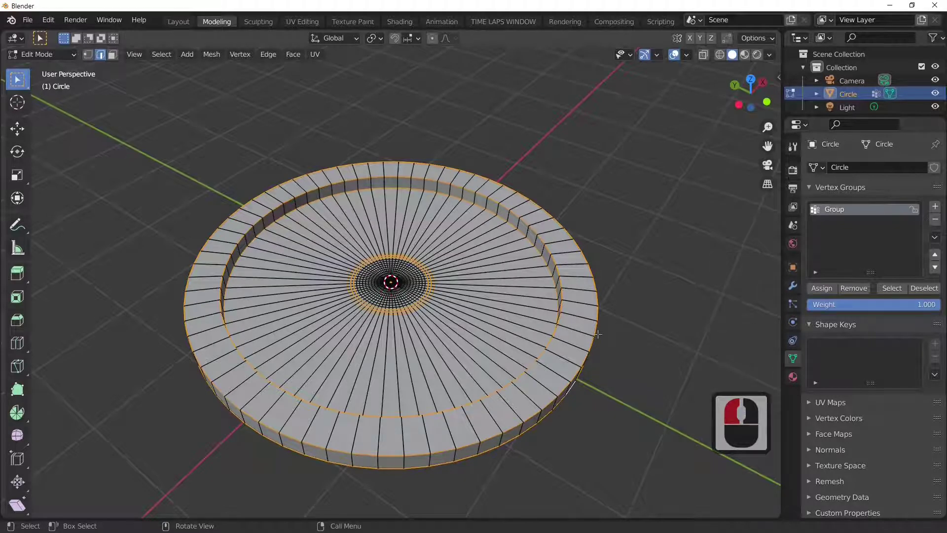
# - Enable Cloth physics on the lid using the Rubber preset
pyautogui.press('Tab')
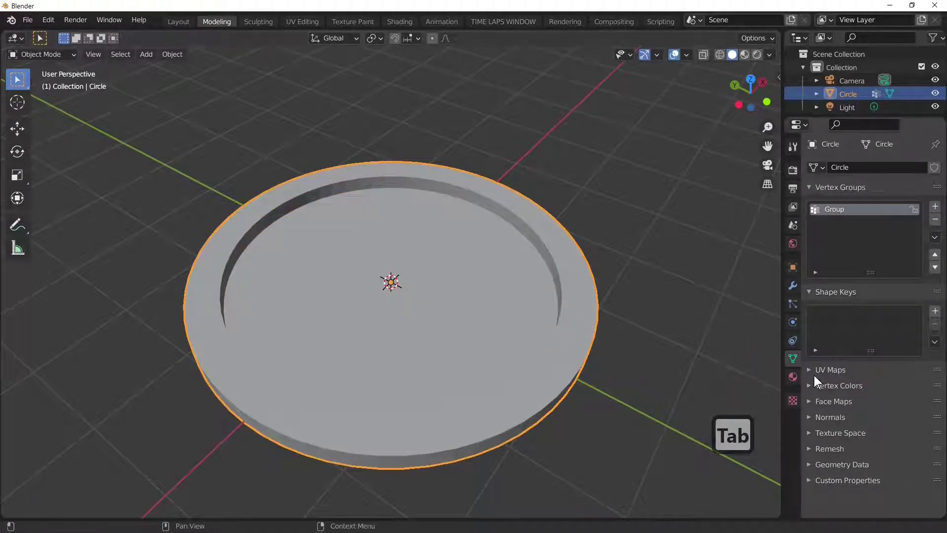
pyautogui.click(795, 322)
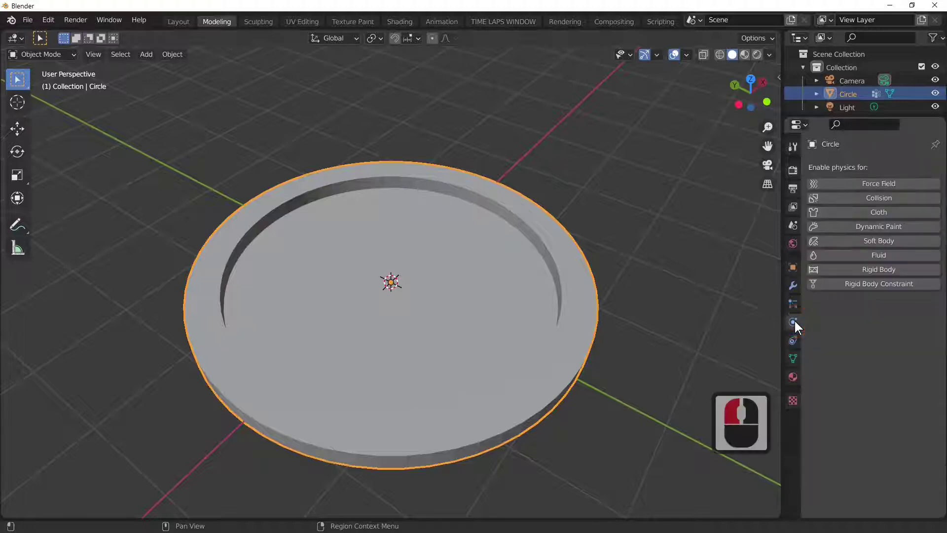
pyautogui.click(872, 212)
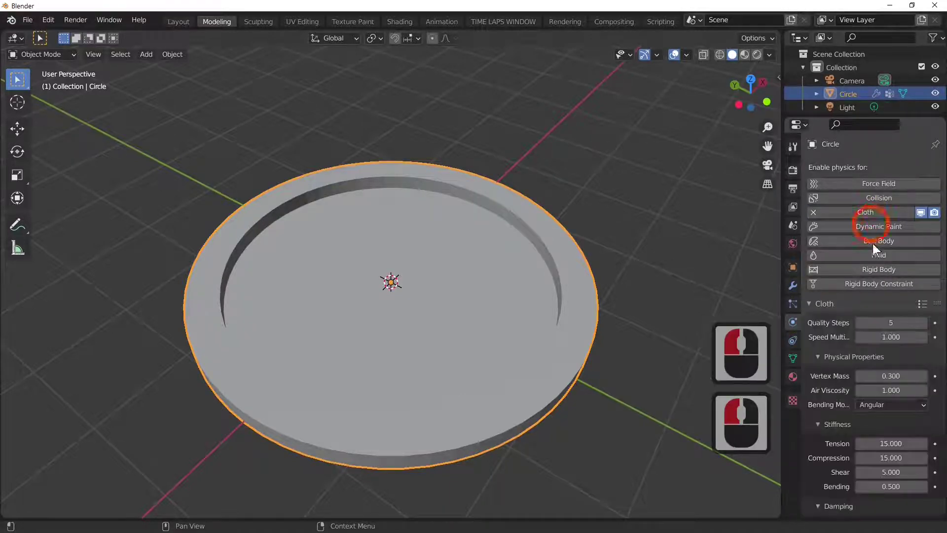
pyautogui.click(922, 305)
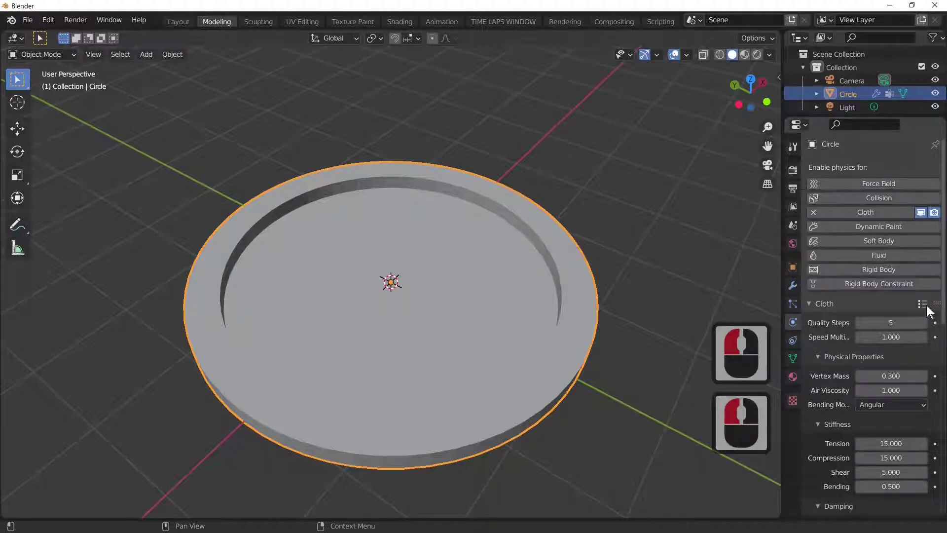
pyautogui.click(923, 305)
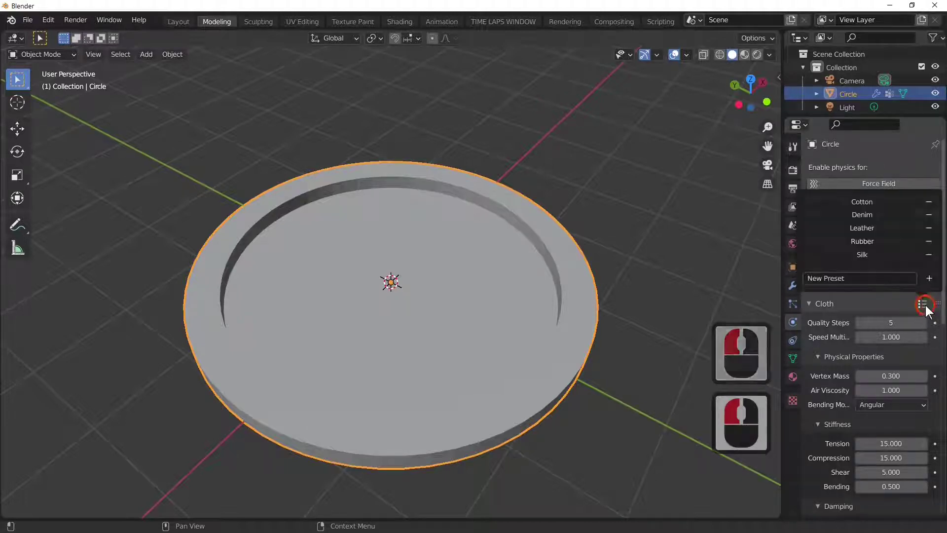
pyautogui.click(889, 242)
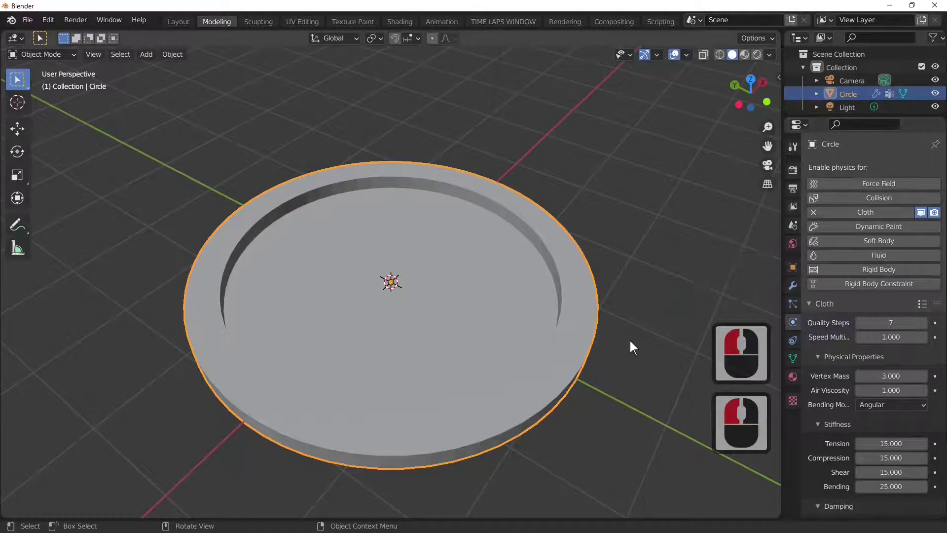
pyautogui.scroll(-3, 630, 340)
pyautogui.scroll(-8, 903, 342)
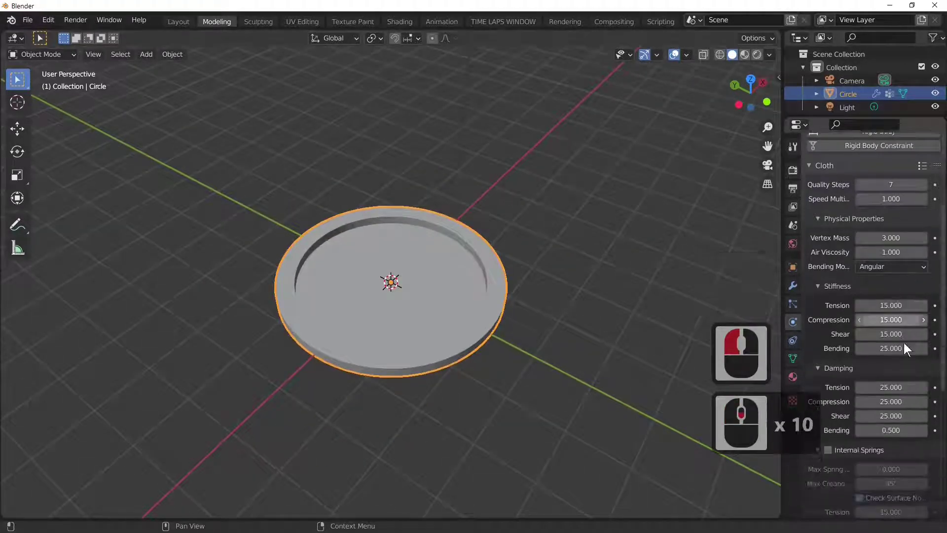
pyautogui.scroll(-12, 904, 343)
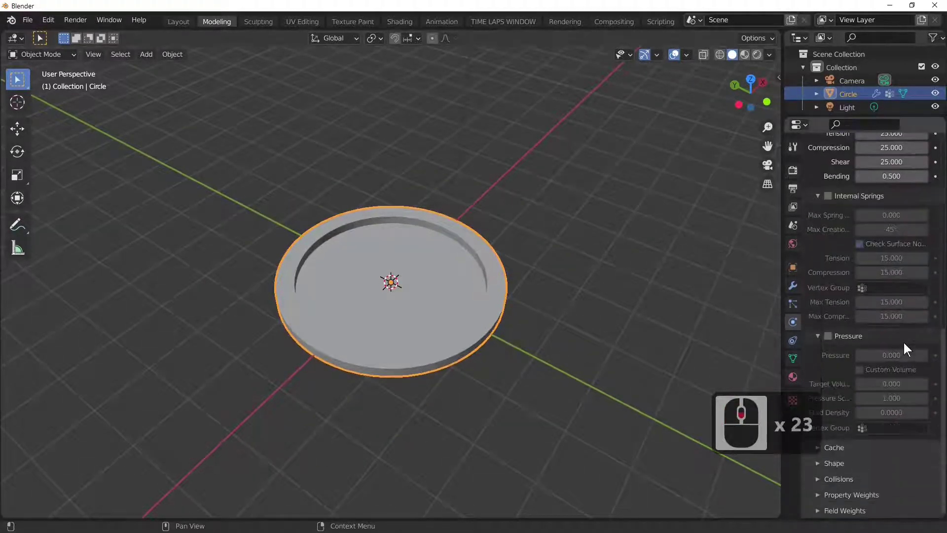
pyautogui.scroll(-1, 904, 342)
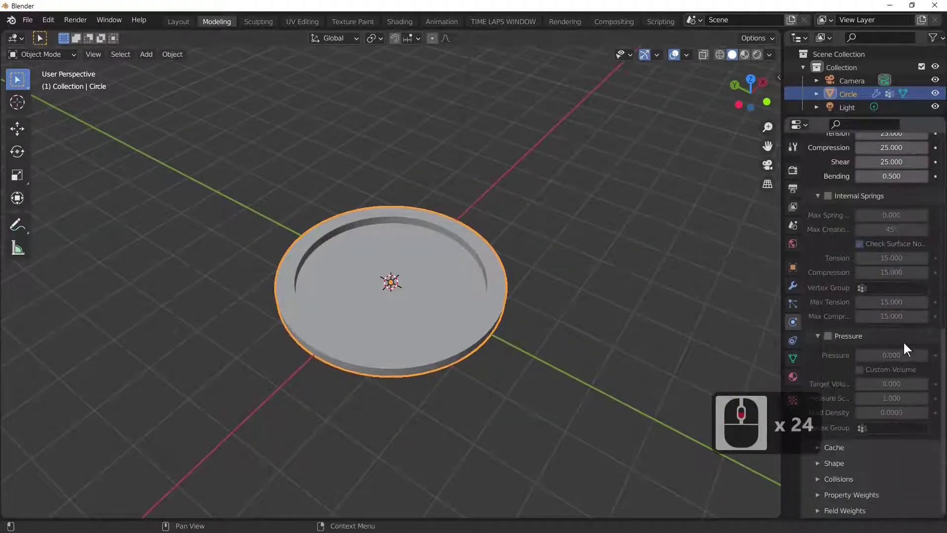
# - Set the cloth Shape pin group to 'Group'
pyautogui.click(840, 461)
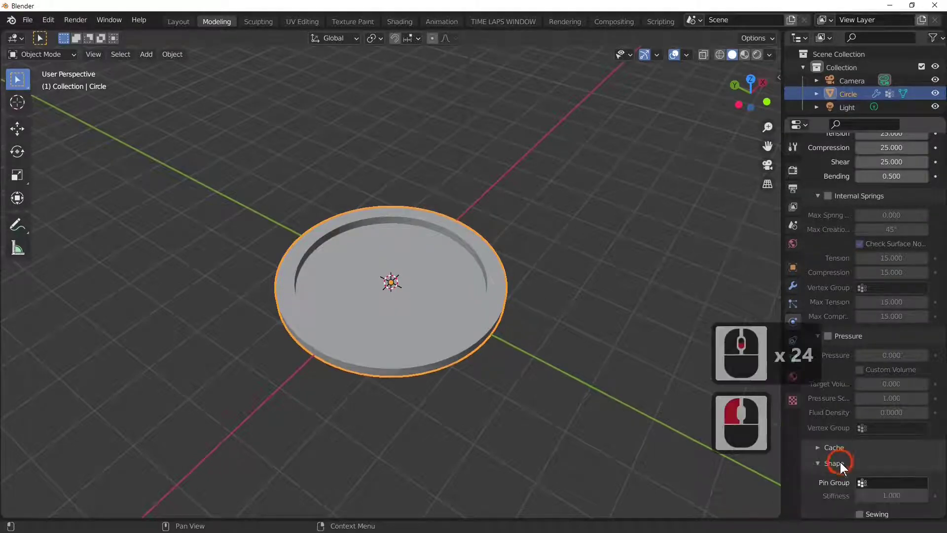
pyautogui.click(886, 478)
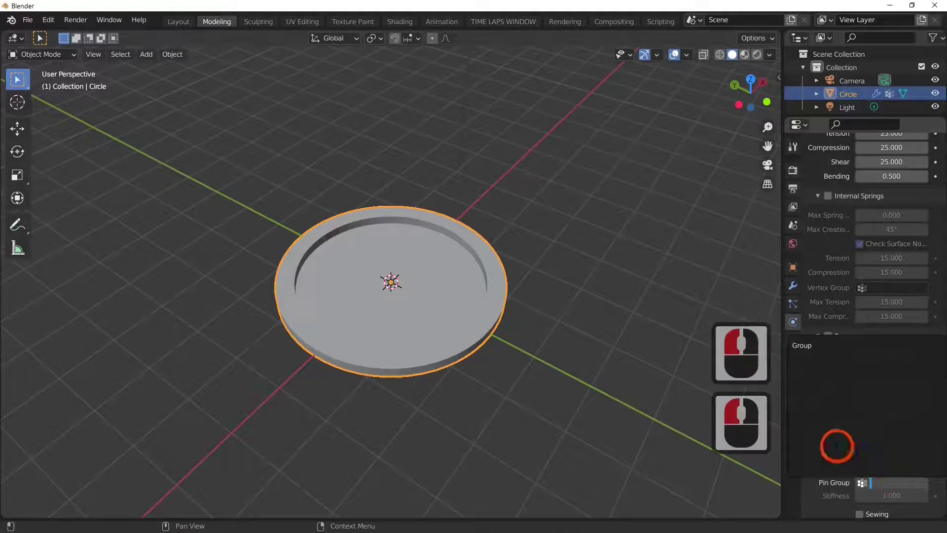
pyautogui.click(802, 345)
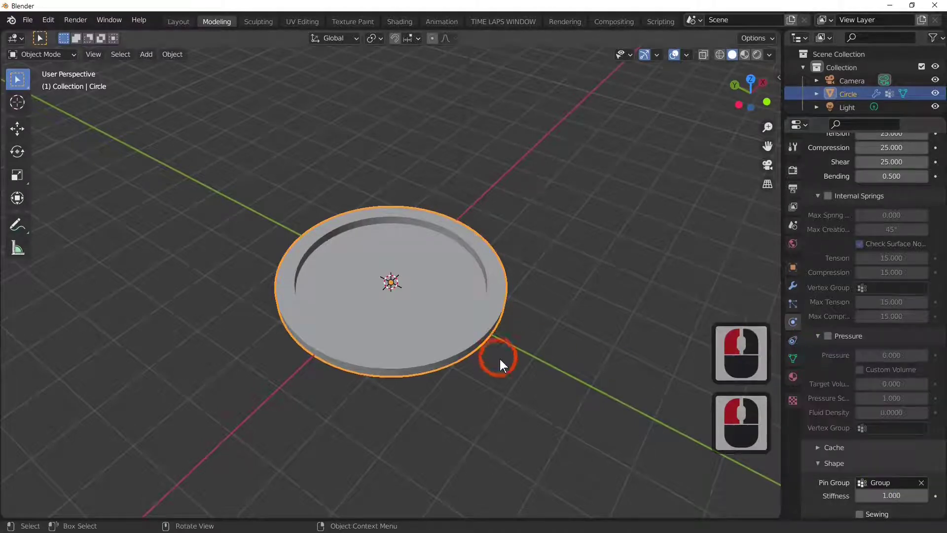
# - Zoom in on the lid to watch the cloth simulation tear the slit open
pyautogui.scroll(4, 500, 363)
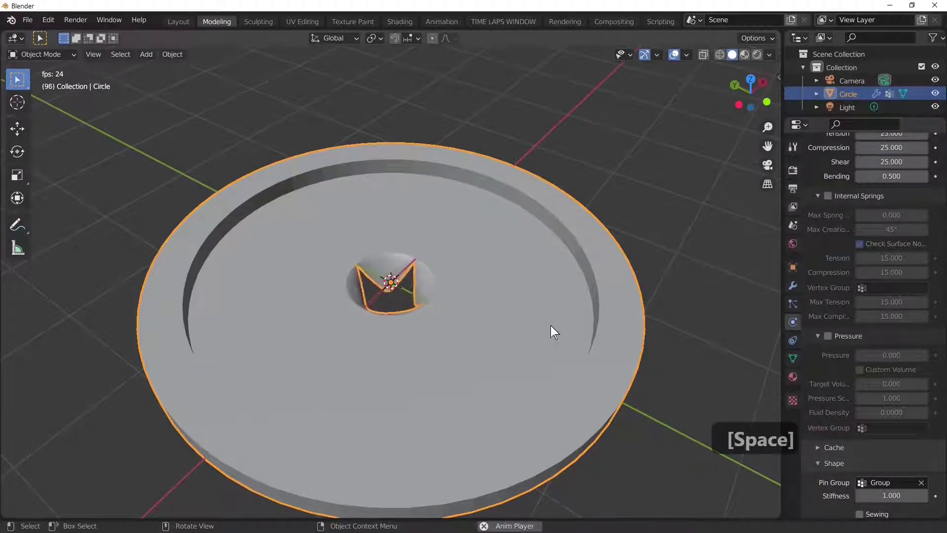
# - Pause the simulation and apply Shade Smooth to the lid
pyautogui.press('space')
pyautogui.rightClick(526, 315)
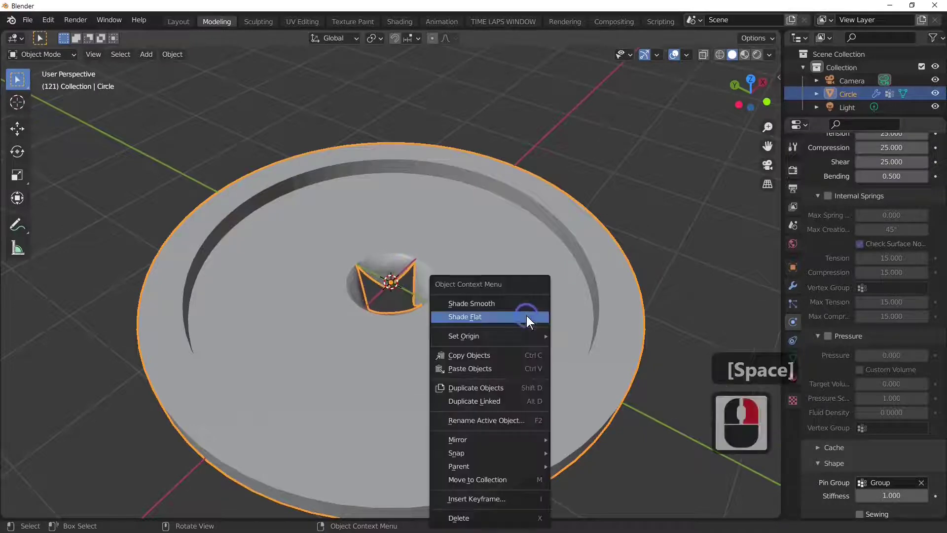
pyautogui.click(511, 307)
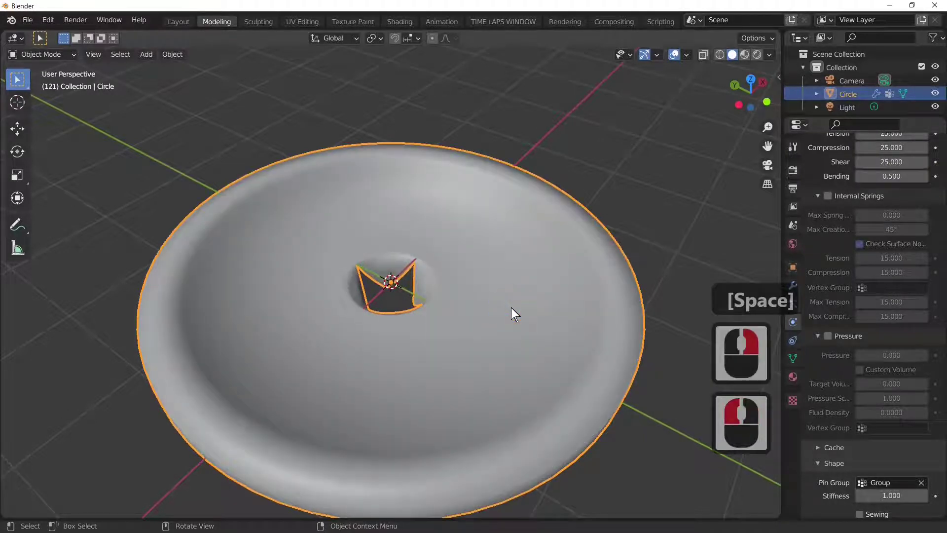
pyautogui.press('space')
# - In Edit Mode, add a loop cut and slide it against the lid's inner rim
pyautogui.press('Tab')
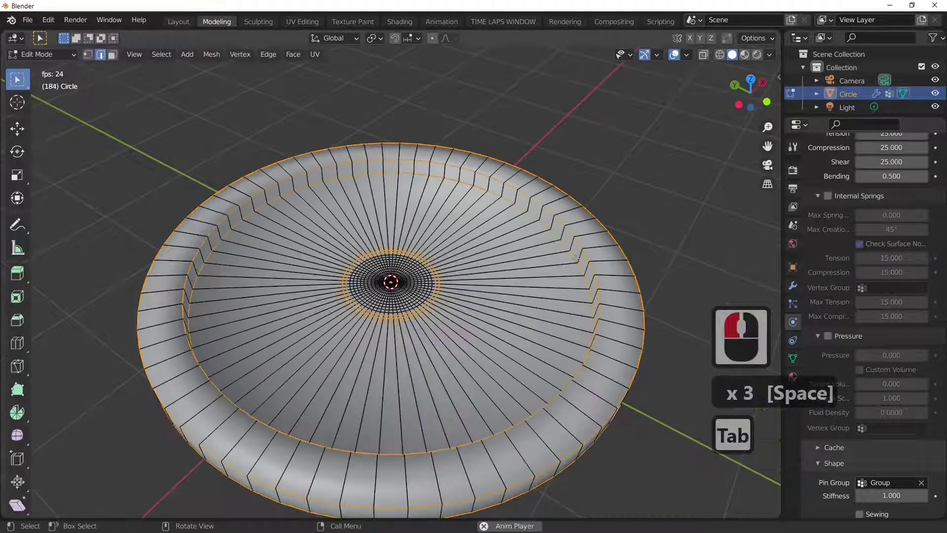
pyautogui.click(571, 258)
pyautogui.click(542, 270)
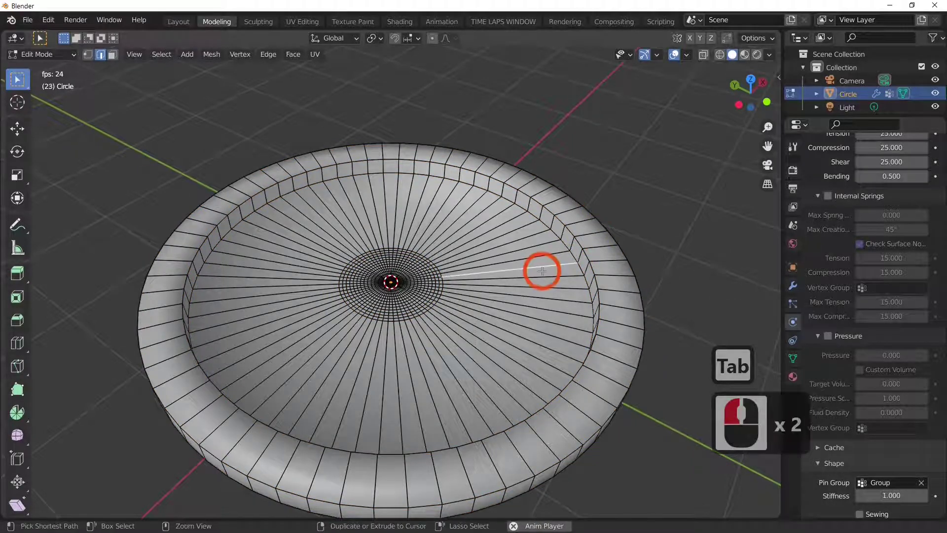
pyautogui.hotkey('ctrl', 'r')
pyautogui.click(550, 269)
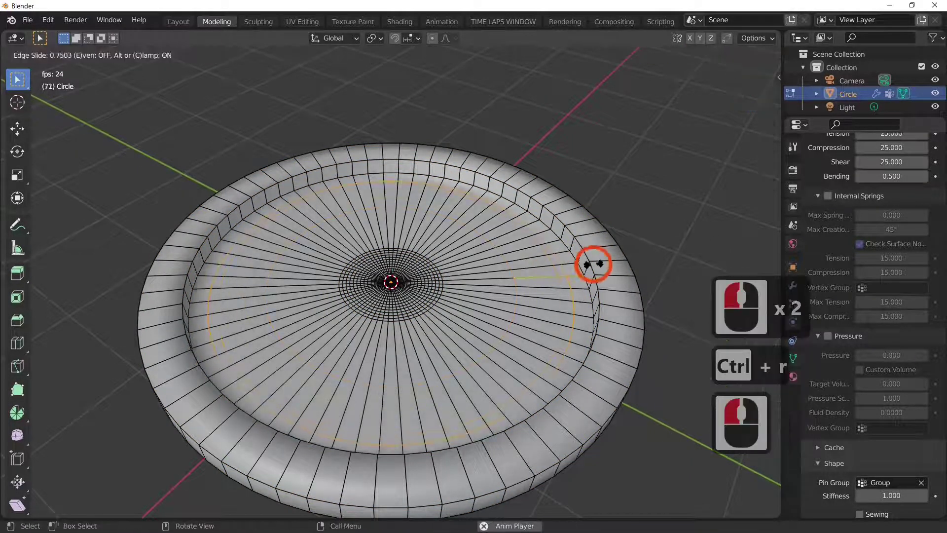
pyautogui.click(606, 264)
pyautogui.click(607, 260)
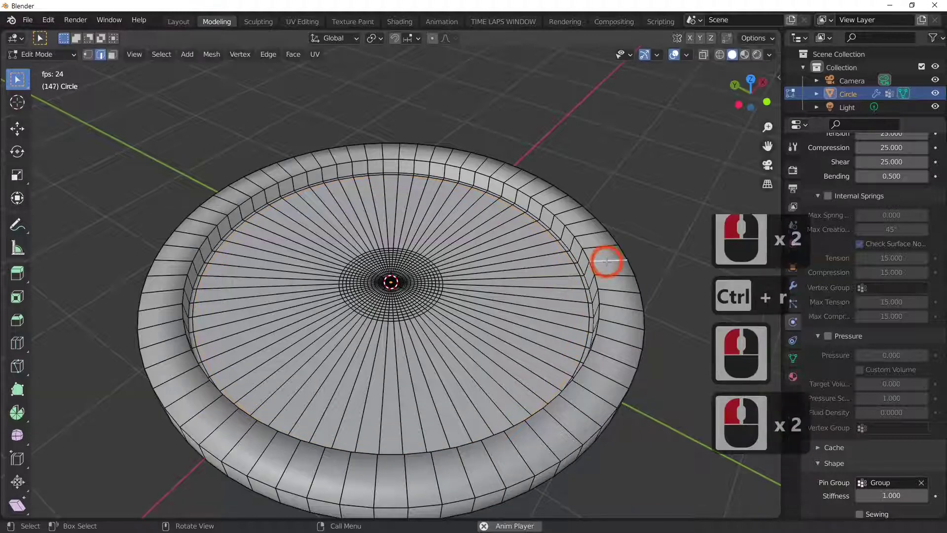
# - Add two more loop cuts near the outer rim, the last slid to factor 0.650
pyautogui.hotkey('ctrl', 'r')
pyautogui.click(612, 259)
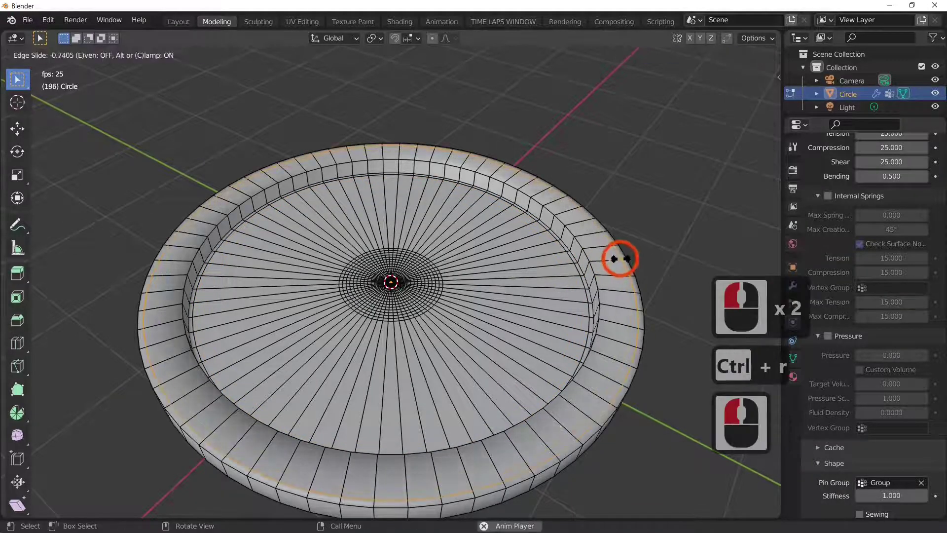
pyautogui.click(599, 265)
pyautogui.click(599, 264)
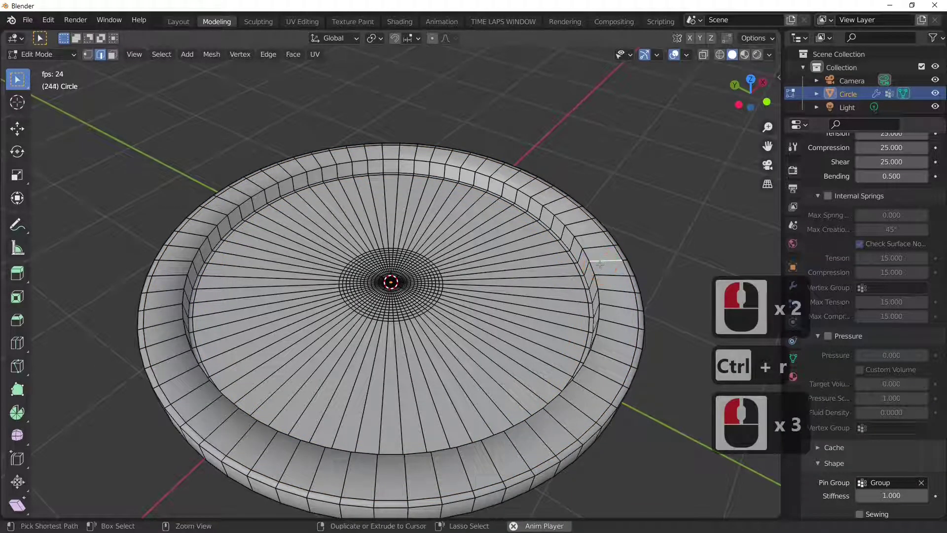
pyautogui.hotkey('ctrl', 'r')
pyautogui.click(592, 269)
pyautogui.click(523, 305)
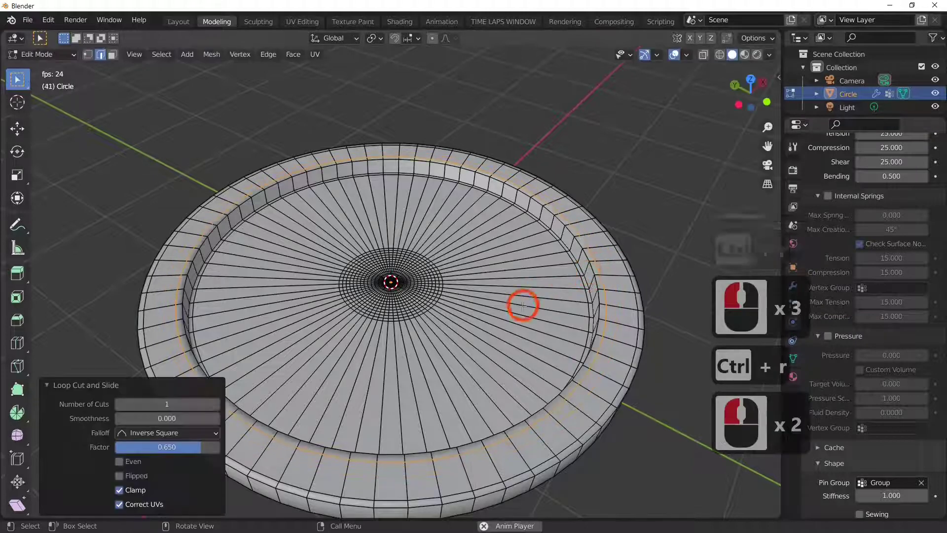
pyautogui.press('Tab')
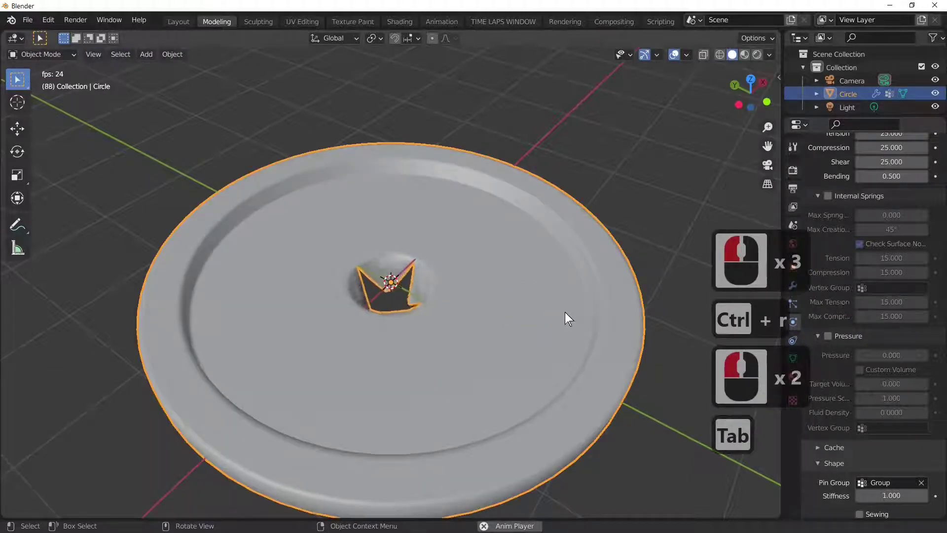
# - Stop playback, rewind to frame 1 and step forward to frame 8 to inspect the slit
pyautogui.moveTo(487, 374); pyautogui.dragTo(390, 445, button='middle')
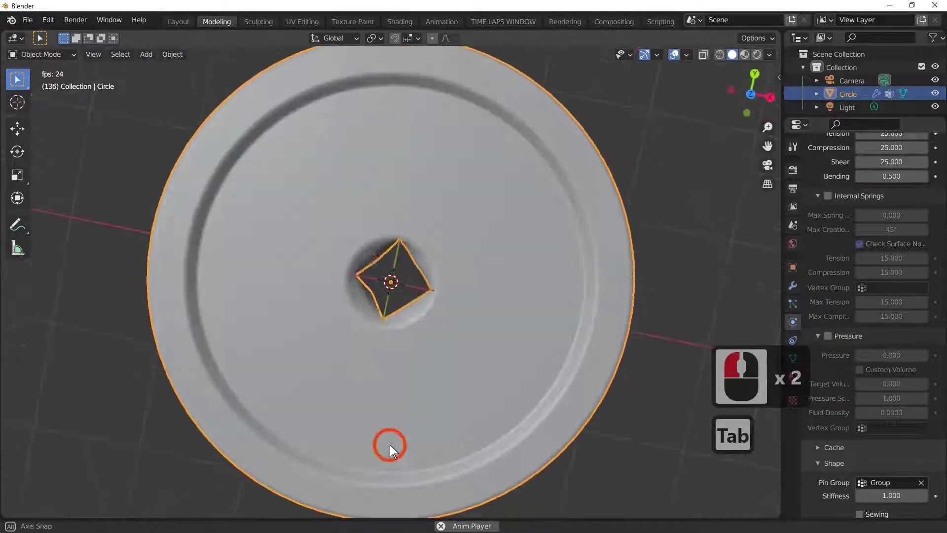
pyautogui.moveTo(423, 412); pyautogui.dragTo(486, 373, button='middle')
pyautogui.click(482, 367)
pyautogui.press('space')
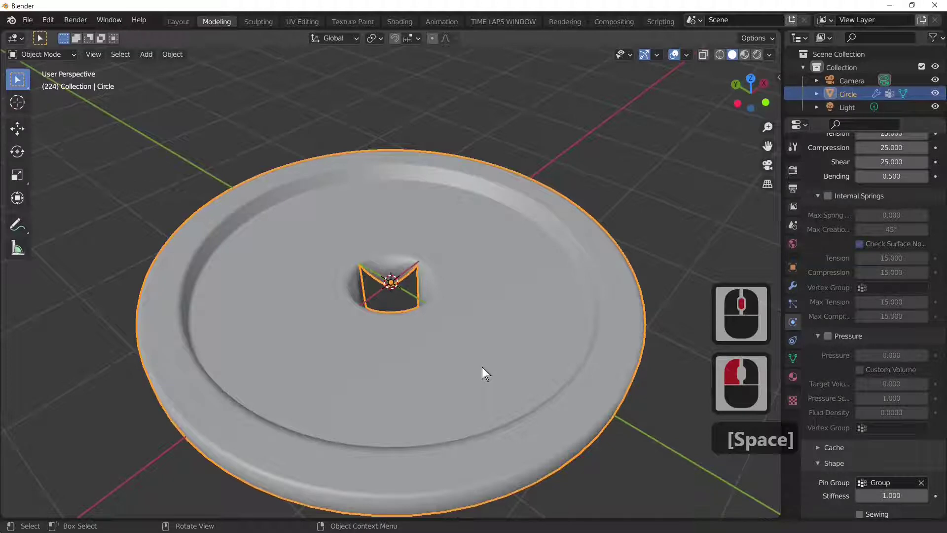
pyautogui.press('shift')
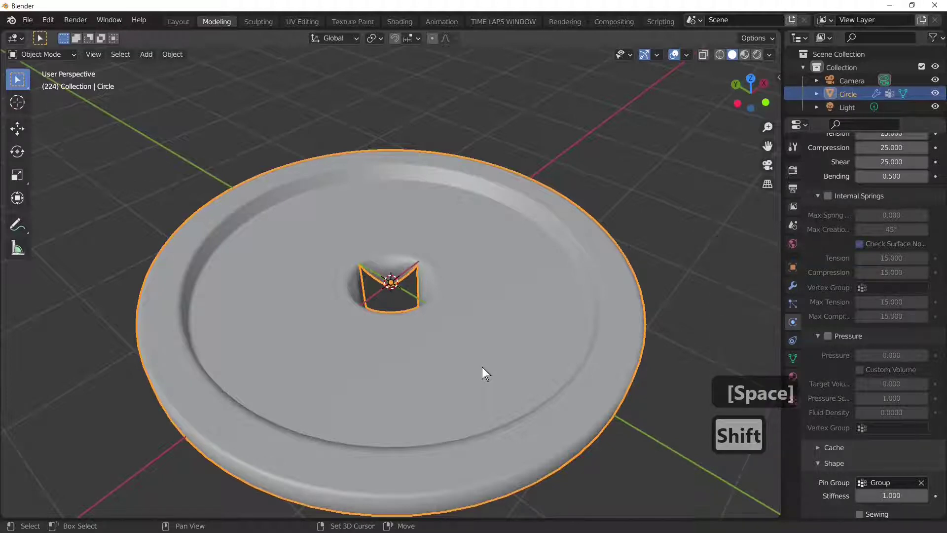
pyautogui.hotkey('shift', 'Left')
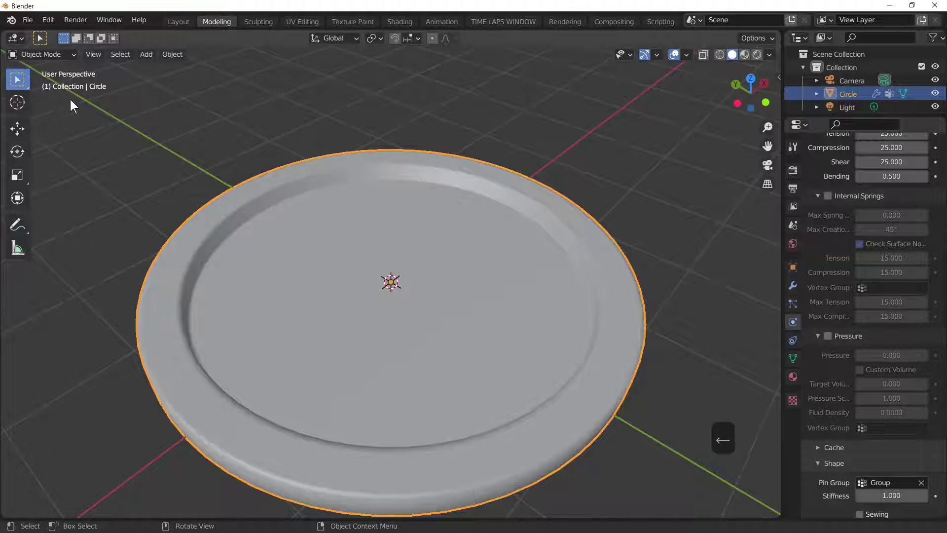
pyautogui.press('Right')
pyautogui.press('Right')
pyautogui.press('Right')
pyautogui.press('Right')
pyautogui.press('Right')
pyautogui.press('Right')
pyautogui.press('Right')
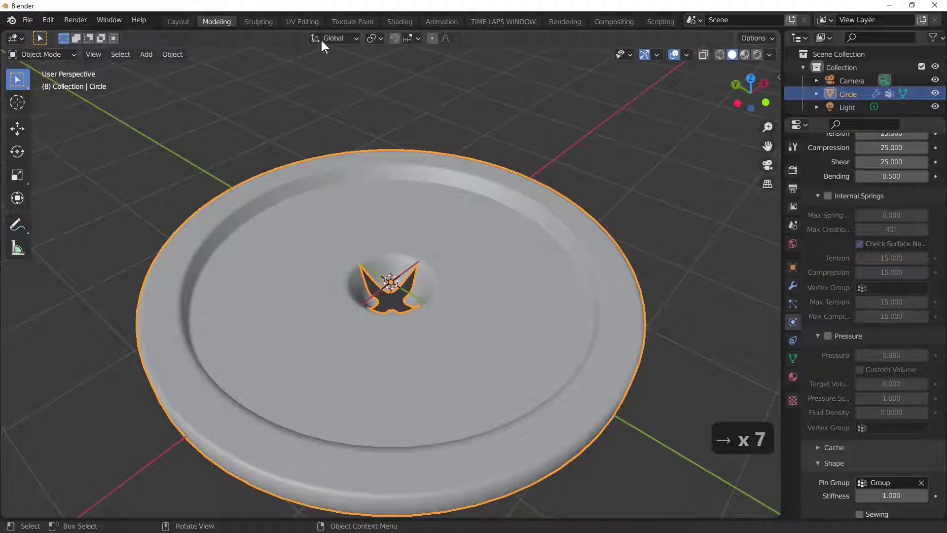
pyautogui.moveTo(494, 357); pyautogui.dragTo(390, 362, button='middle')
# - Apply the lid's Cloth modifier from the Modifier tab dropdown
pyautogui.click(363, 375)
pyautogui.click(793, 285)
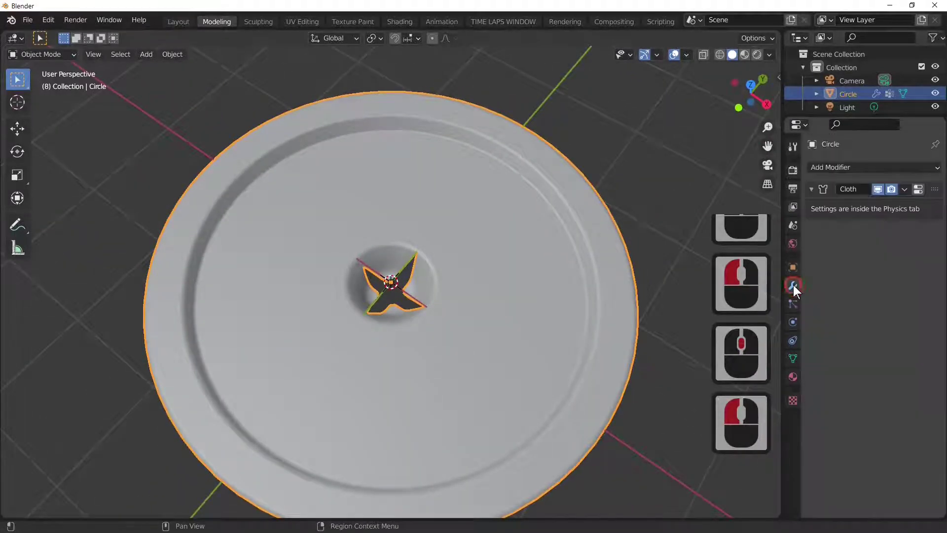
pyautogui.click(842, 262)
pyautogui.click(904, 190)
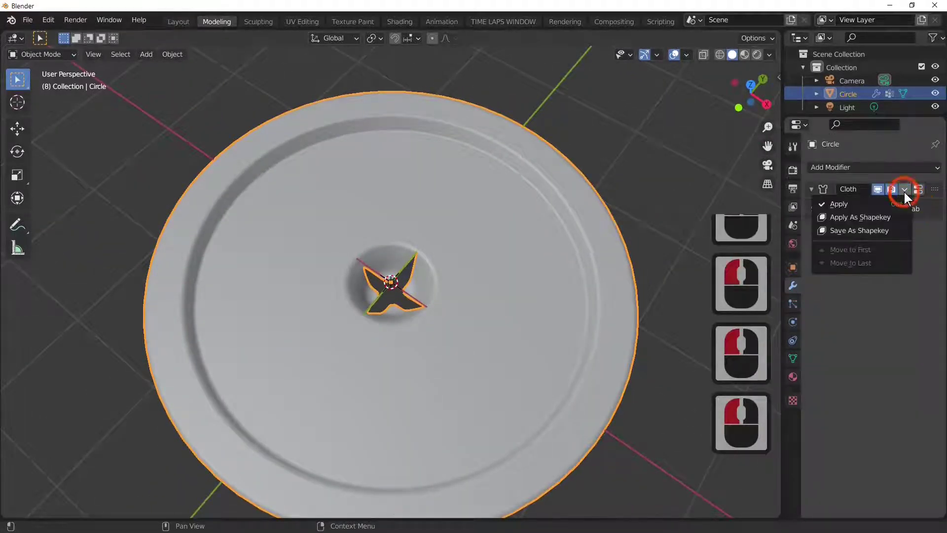
pyautogui.click(880, 205)
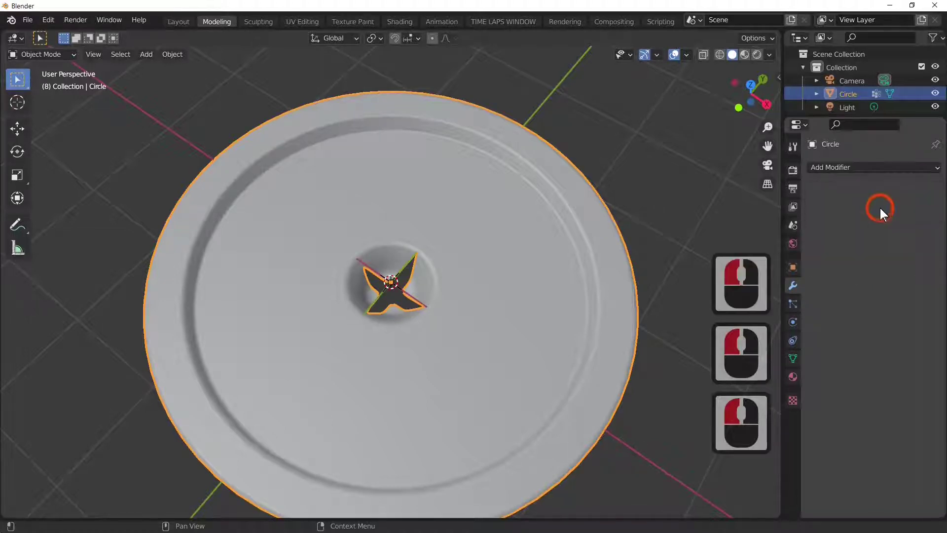
# - Check the frozen torn opening in Edit Mode and during playback from several angles
pyautogui.scroll(4, 568, 345)
pyautogui.moveTo(569, 341); pyautogui.dragTo(556, 283, button='middle')
pyautogui.press('Tab')
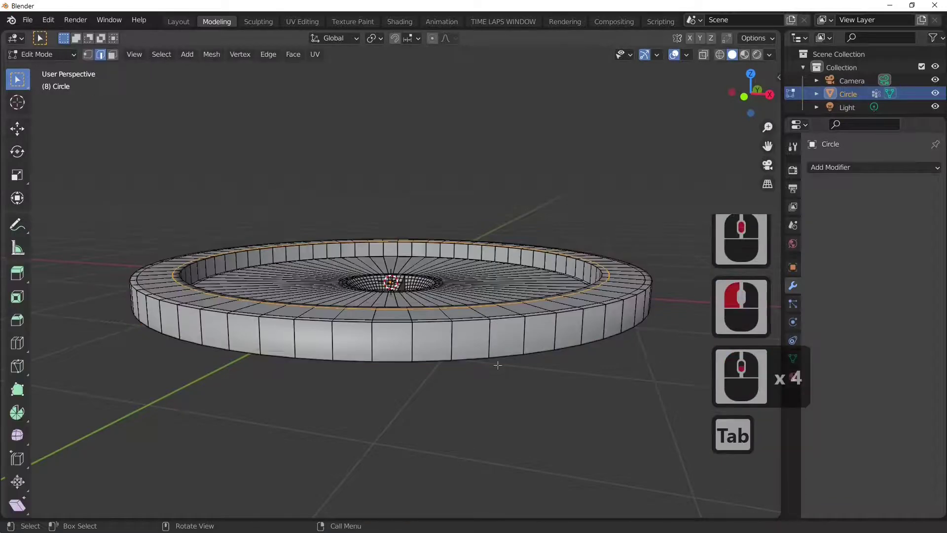
pyautogui.moveTo(481, 309); pyautogui.dragTo(488, 419, button='middle')
pyautogui.press('Tab')
pyautogui.press('space')
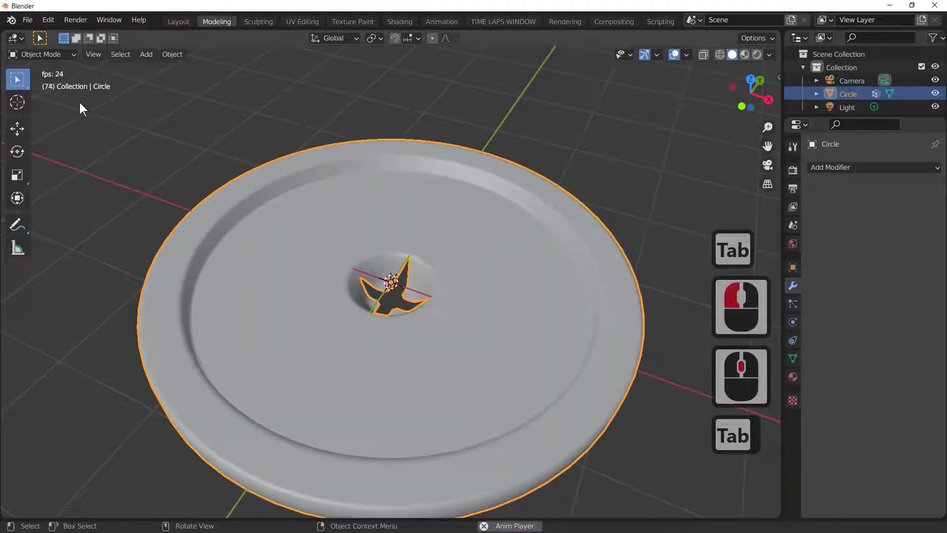
pyautogui.scroll(-2, 498, 303)
pyautogui.moveTo(496, 298); pyautogui.dragTo(508, 325, button='middle')
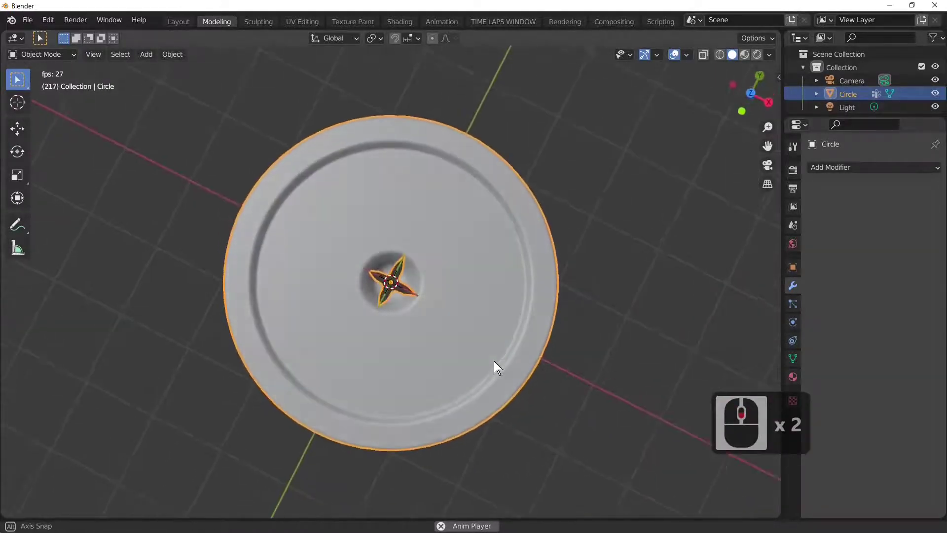
pyautogui.moveTo(493, 360); pyautogui.dragTo(541, 213, button='middle')
pyautogui.scroll(4, 484, 264)
pyautogui.moveTo(484, 264); pyautogui.dragTo(629, 69, button='middle')
pyautogui.scroll(-3, 596, 138)
pyautogui.moveTo(596, 138); pyautogui.dragTo(567, 322, button='middle')
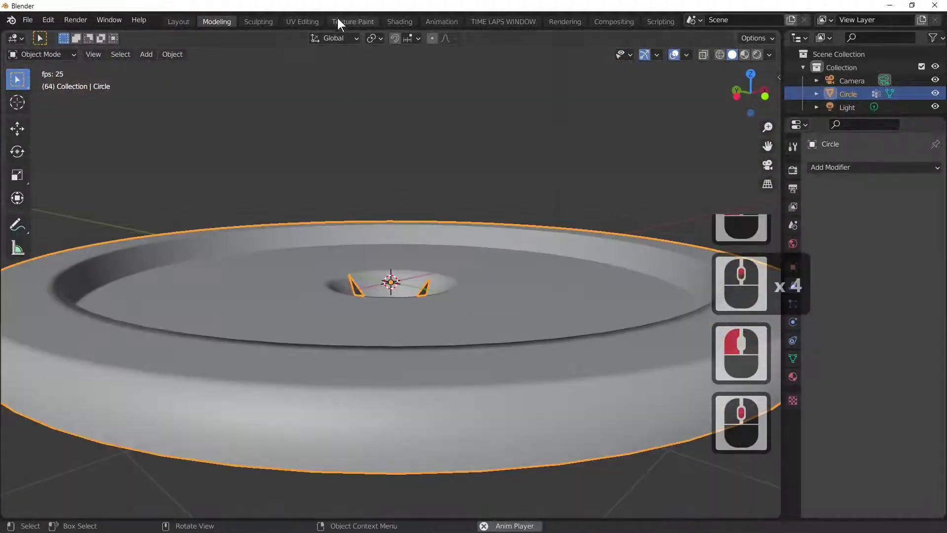
pyautogui.scroll(-4, 443, 218)
# - Add a cylinder, scale it to 0.256 and stretch it tall along Z
pyautogui.click(153, 52)
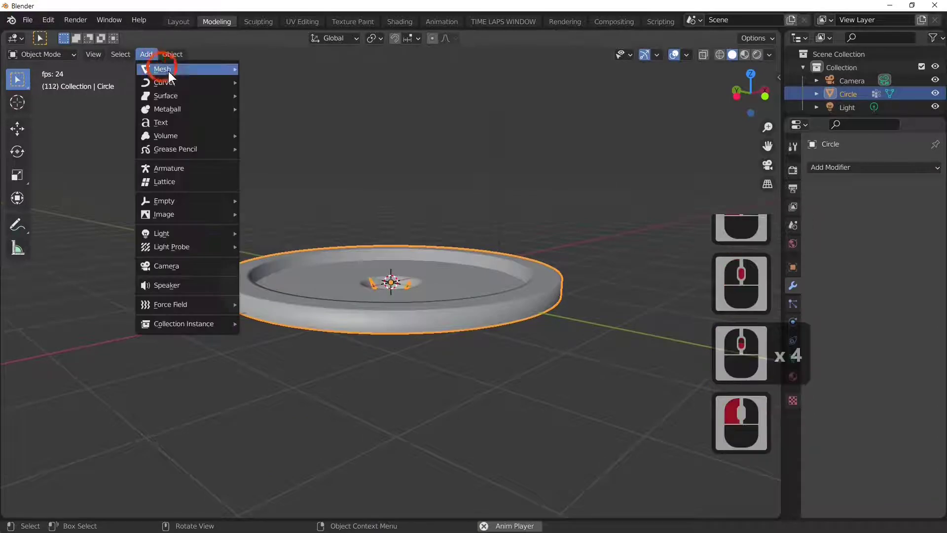
pyautogui.moveTo(174, 67)
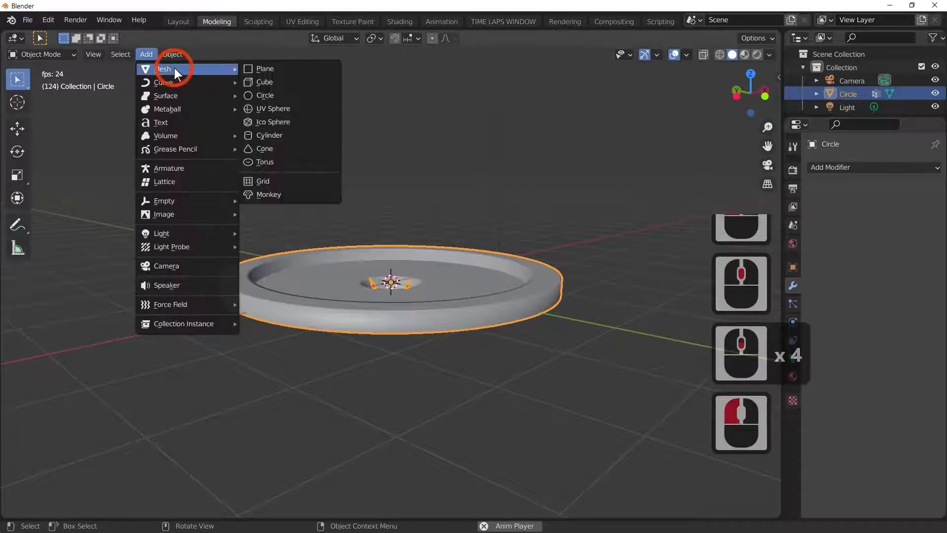
pyautogui.click(276, 135)
pyautogui.press('s')
pyautogui.click(406, 310)
pyautogui.scroll(4, 409, 307)
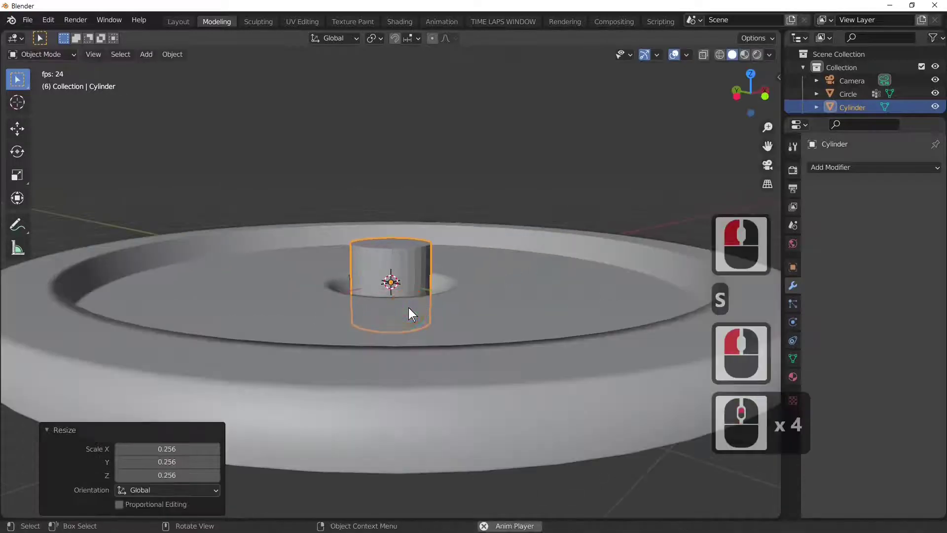
pyautogui.press('s')
pyautogui.press('z')
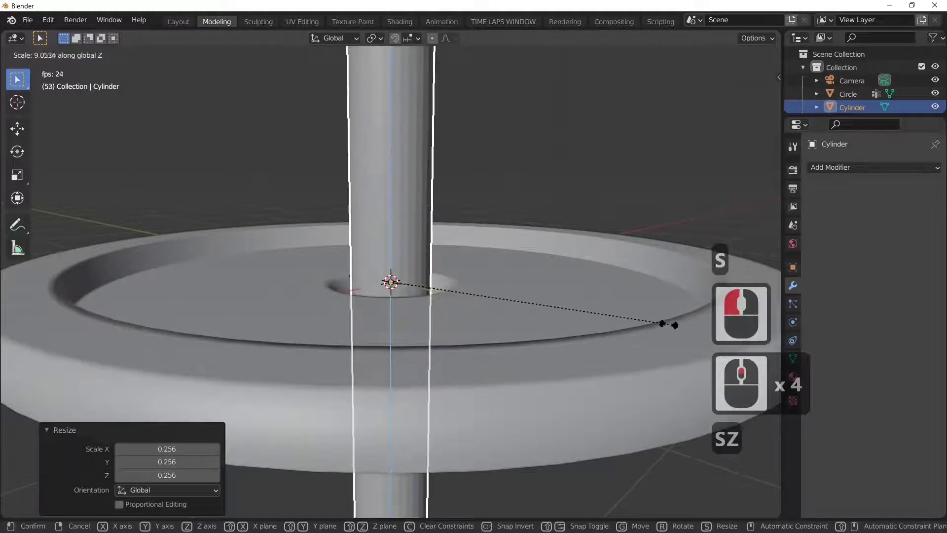
pyautogui.click(669, 324)
pyautogui.scroll(-3, 661, 323)
# - Shade the cylinder smooth, slim it further, and select its top cap face in Edit Mode
pyautogui.rightClick(385, 188)
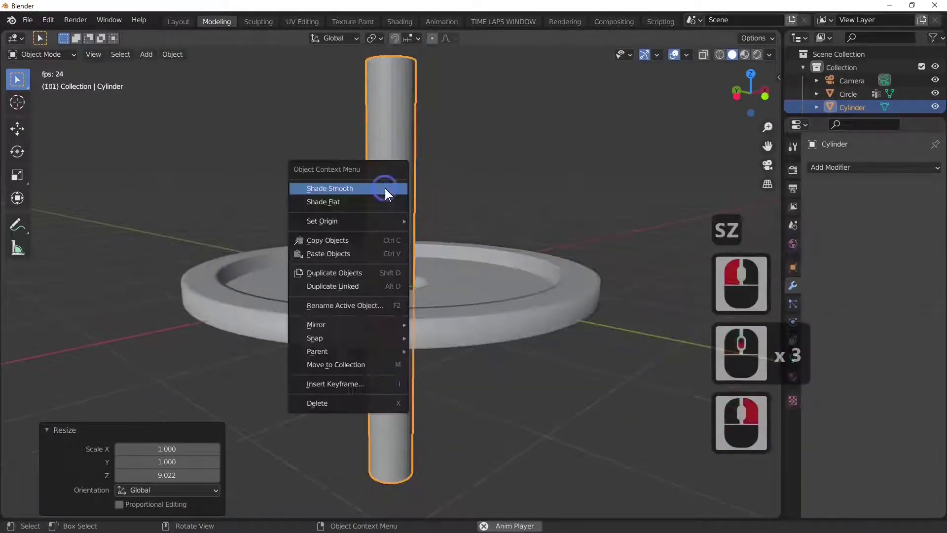
pyautogui.click(378, 193)
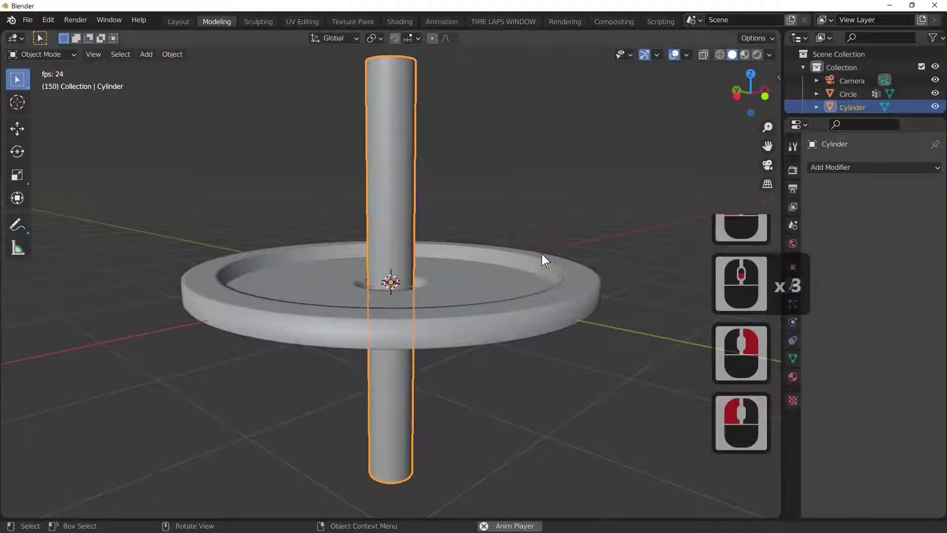
pyautogui.press('s')
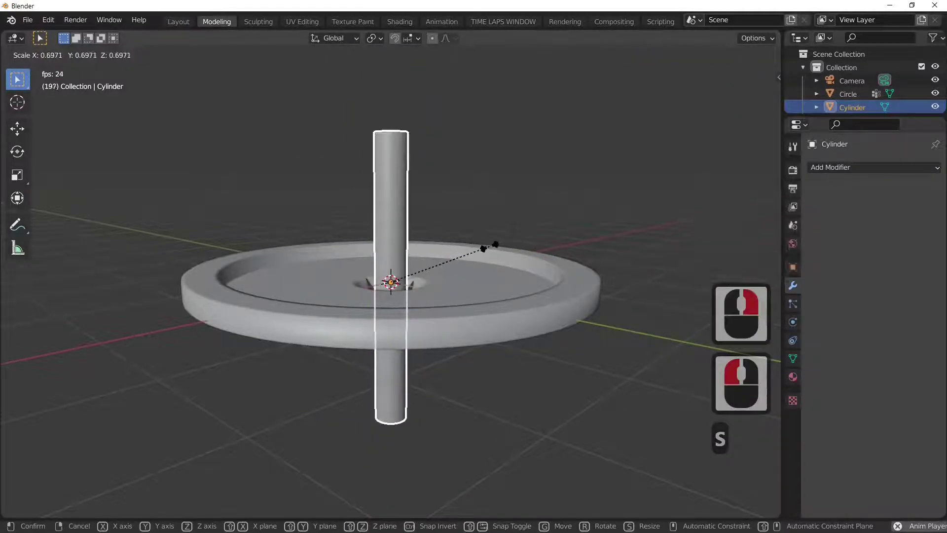
pyautogui.click(488, 247)
pyautogui.moveTo(479, 261); pyautogui.dragTo(452, 312, button='middle')
pyautogui.press('Tab')
pyautogui.click(400, 179)
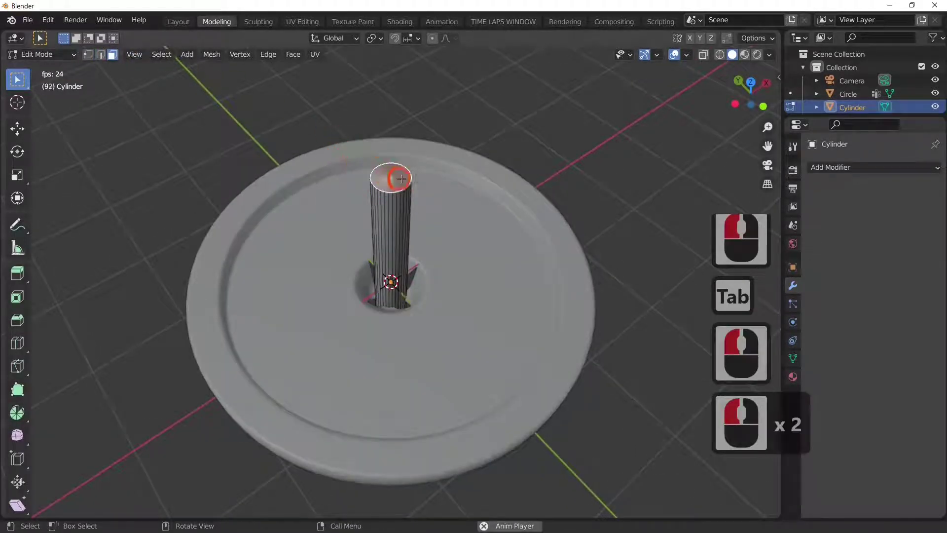
# - Delete the cylinder's cap faces (Only Faces) to make an open-ended tube
pyautogui.press('x')
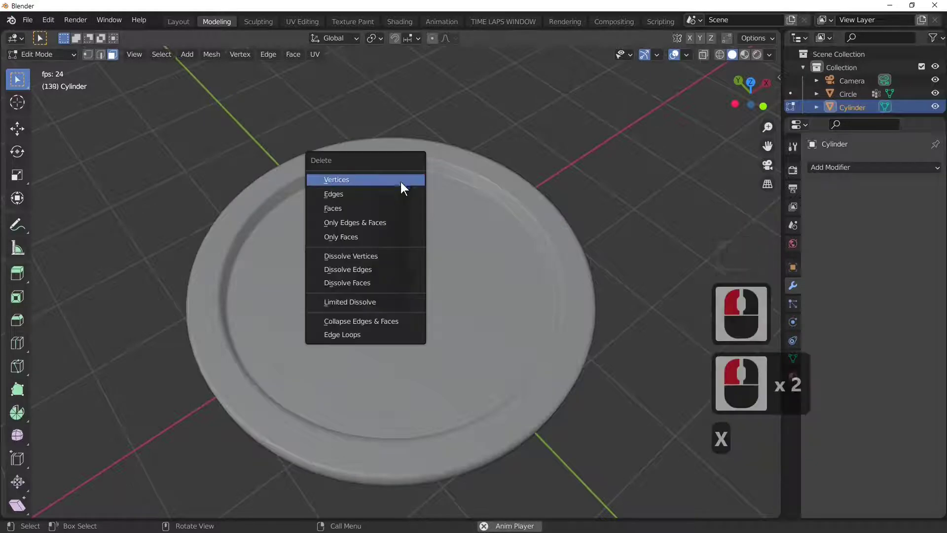
pyautogui.click(392, 239)
pyautogui.click(483, 253)
pyautogui.scroll(3, 483, 253)
pyautogui.scroll(-3, 483, 253)
pyautogui.moveTo(483, 252); pyautogui.dragTo(508, 186, button='middle')
pyautogui.click(510, 188)
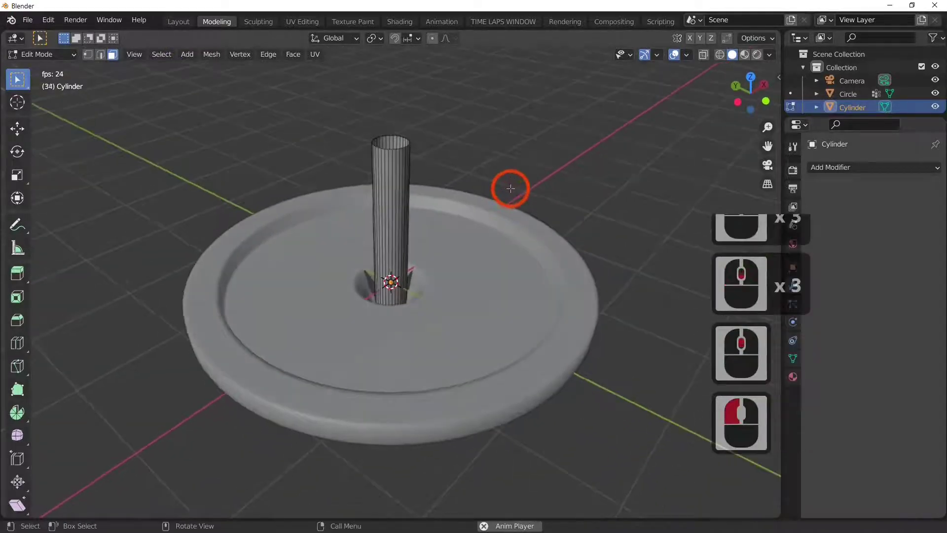
pyautogui.press('Tab')
# - Inspect the hollow straw through the lid from the side and from above
pyautogui.keyDown('shift'); pyautogui.moveTo(475, 301); pyautogui.dragTo(475, 300); pyautogui.keyUp('shift')
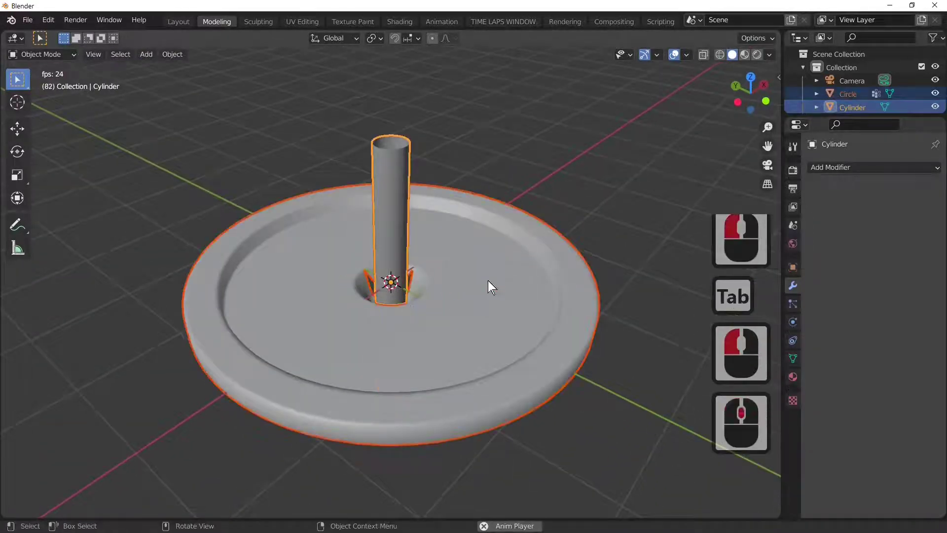
pyautogui.moveTo(487, 284); pyautogui.dragTo(464, 242, button='middle')
pyautogui.scroll(-2, 463, 242)
pyautogui.moveTo(486, 306); pyautogui.dragTo(464, 422, button='middle')
pyautogui.scroll(2, 486, 394)
pyautogui.scroll(3, 508, 400)
pyautogui.scroll(5, 464, 422)
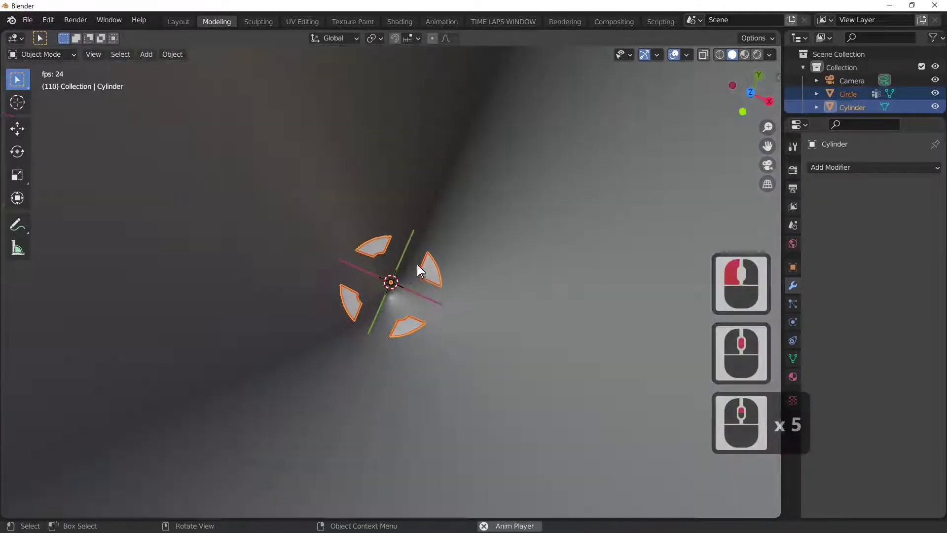
pyautogui.scroll(-3, 420, 268)
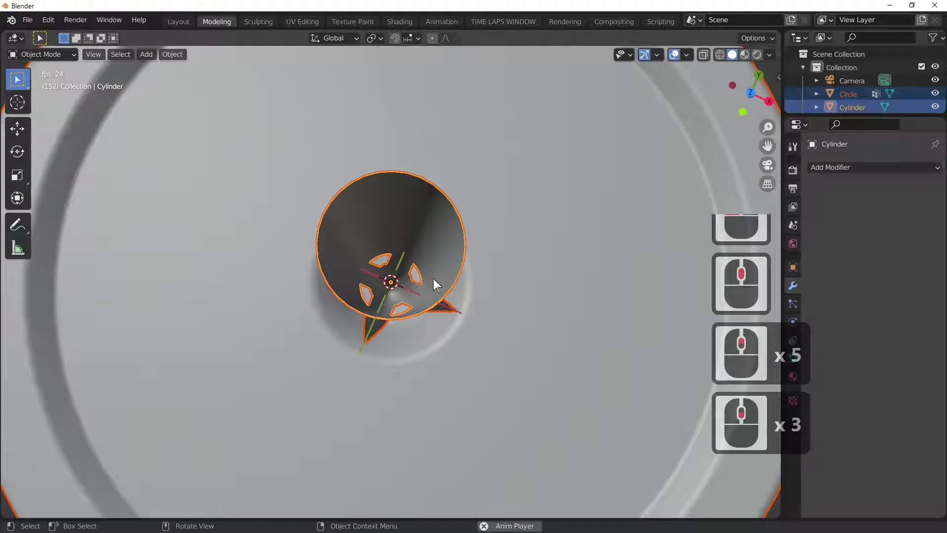
# - Select the straw and scale it uniformly to 0.713
pyautogui.click(439, 280)
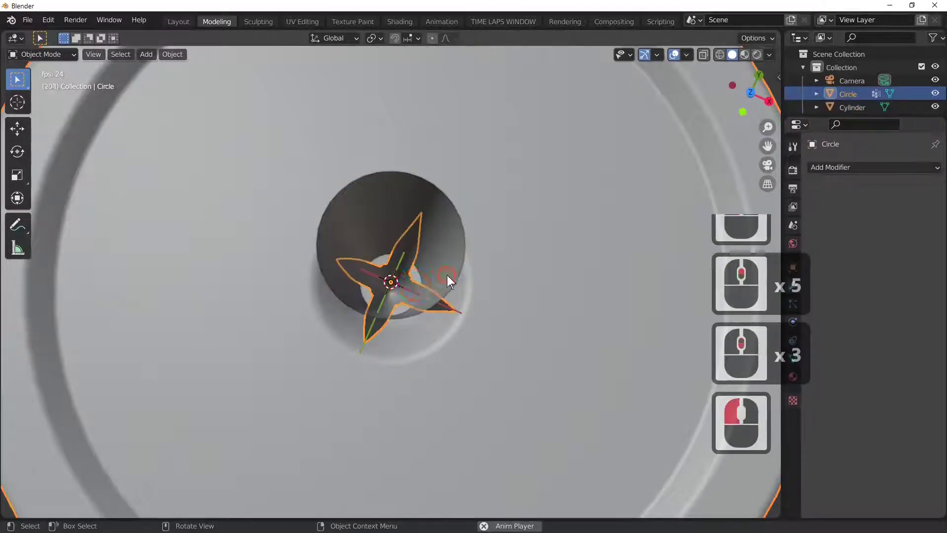
pyautogui.click(521, 278)
pyautogui.press('s')
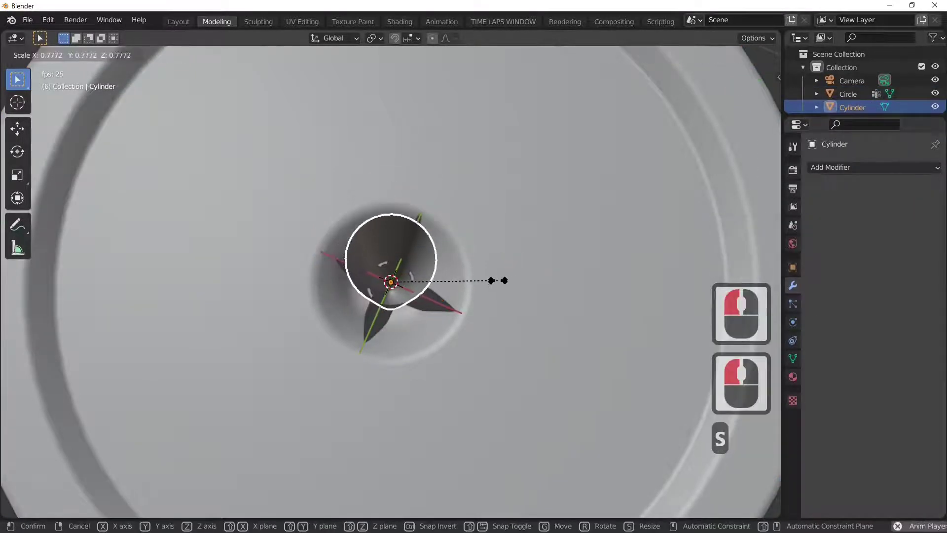
pyautogui.click(490, 280)
pyautogui.moveTo(485, 321); pyautogui.dragTo(449, 325, button='middle')
pyautogui.scroll(4, 474, 285)
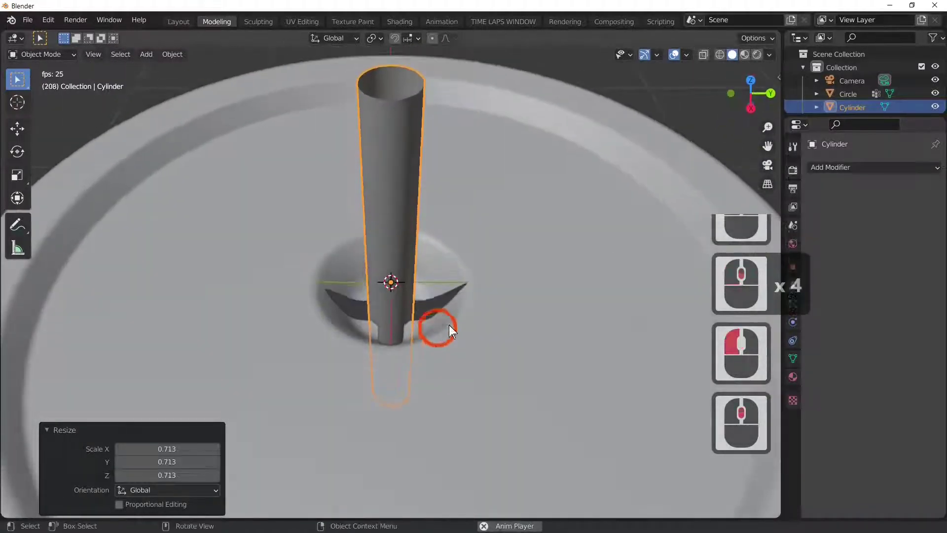
# - Try Material Preview and Rendered shading, then return to Solid
pyautogui.click(745, 54)
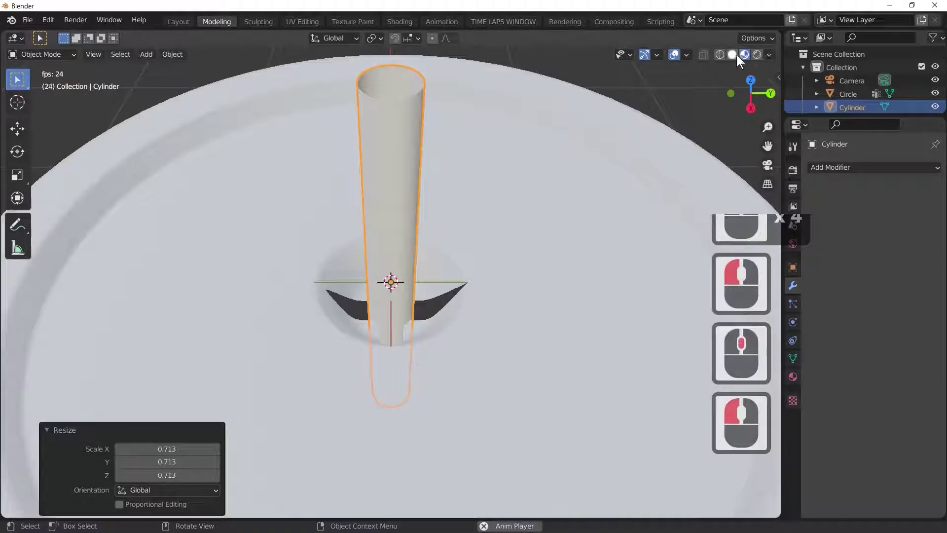
pyautogui.click(758, 54)
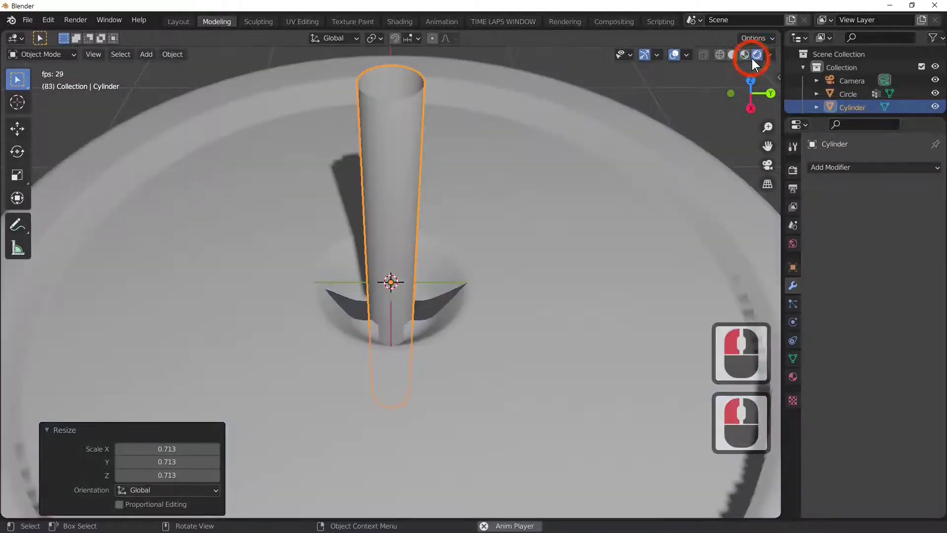
pyautogui.click(745, 55)
pyautogui.click(769, 54)
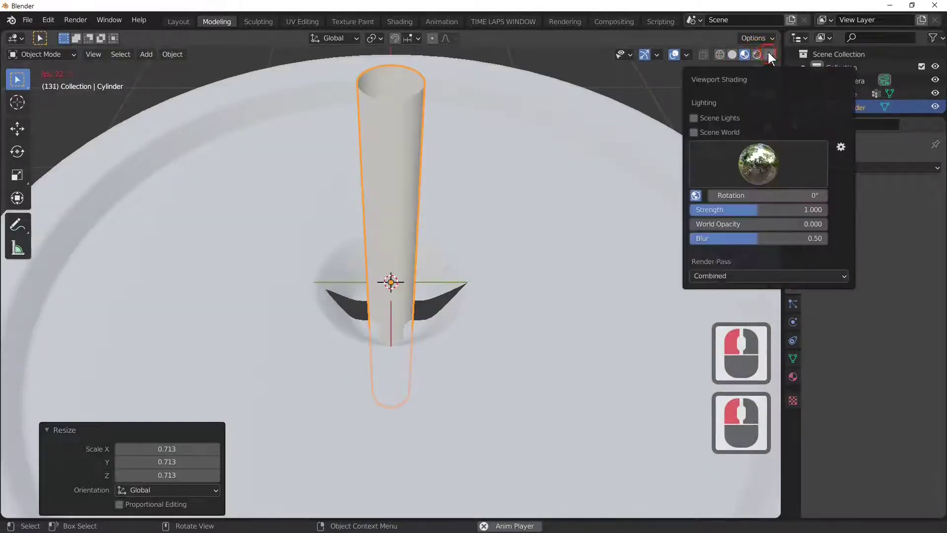
pyautogui.click(733, 54)
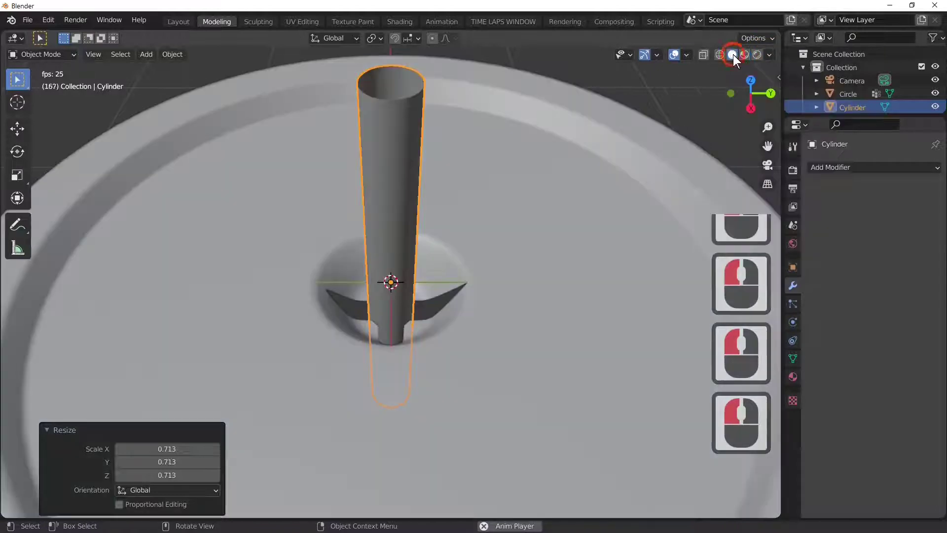
# - Set Solid shading lighting to MatCap and choose a different matcap sphere
pyautogui.click(769, 55)
pyautogui.click(731, 132)
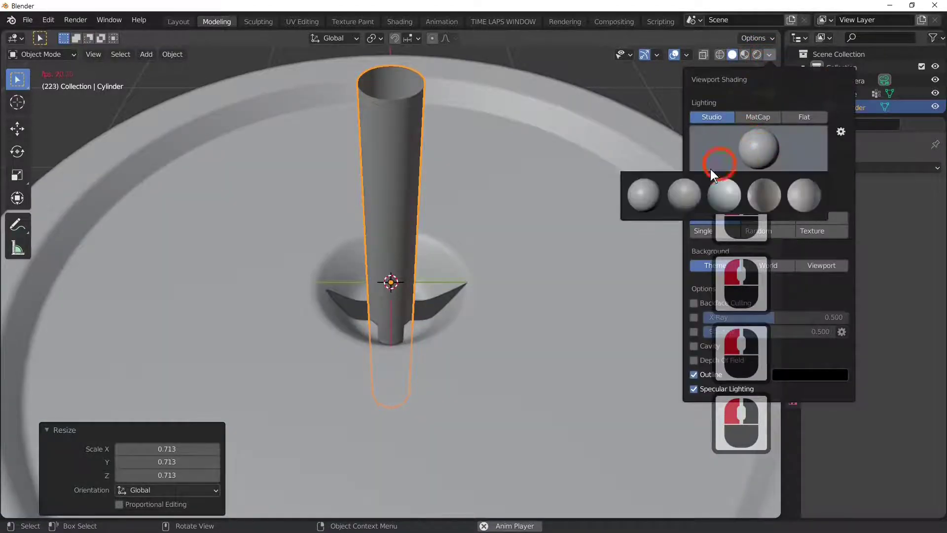
pyautogui.click(764, 134)
pyautogui.click(769, 115)
pyautogui.click(767, 112)
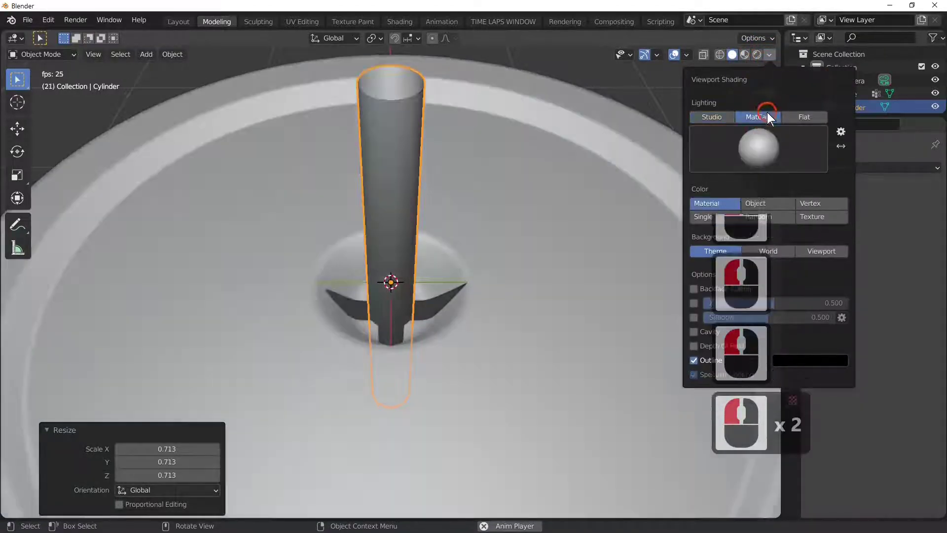
pyautogui.click(751, 144)
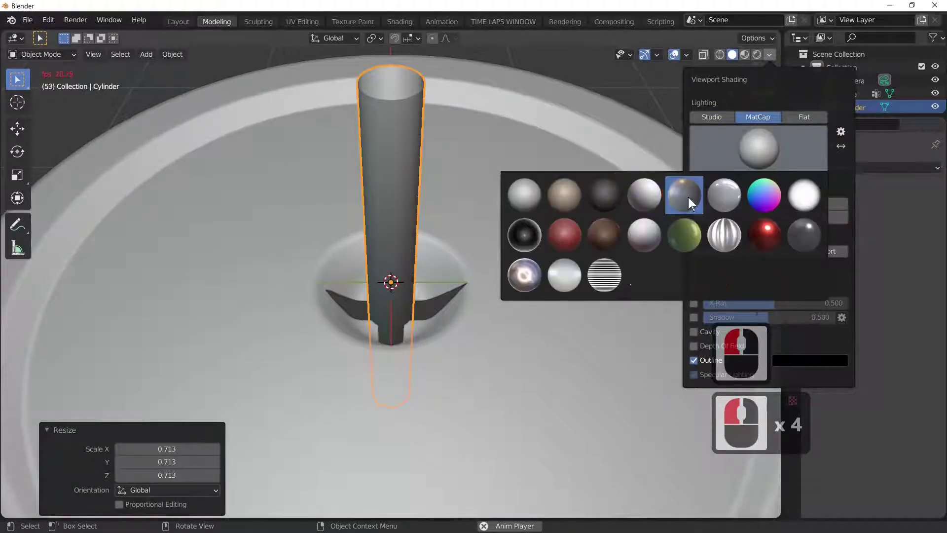
pyautogui.click(686, 197)
pyautogui.scroll(-3, 555, 202)
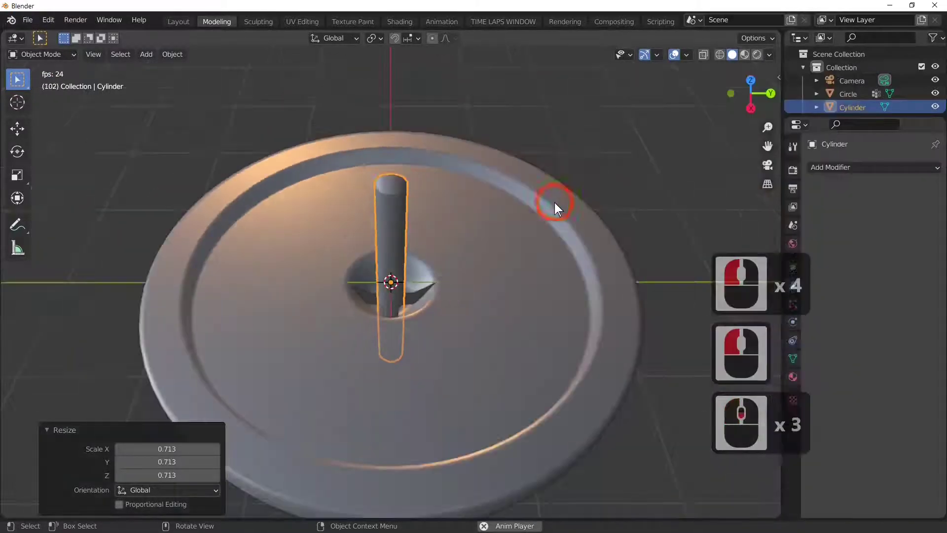
pyautogui.moveTo(554, 202); pyautogui.dragTo(508, 201, button='middle')
pyautogui.scroll(3, 503, 210)
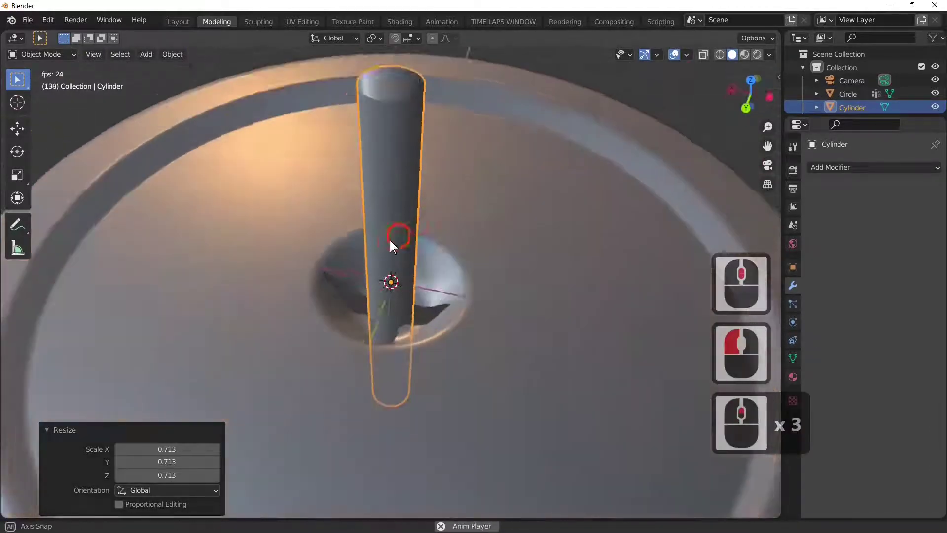
pyautogui.moveTo(386, 242); pyautogui.dragTo(510, 205, button='middle')
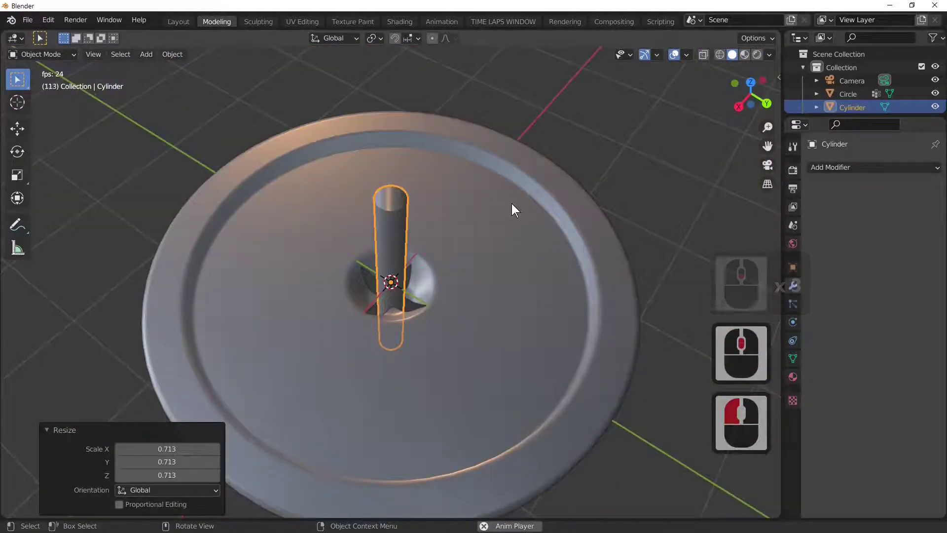